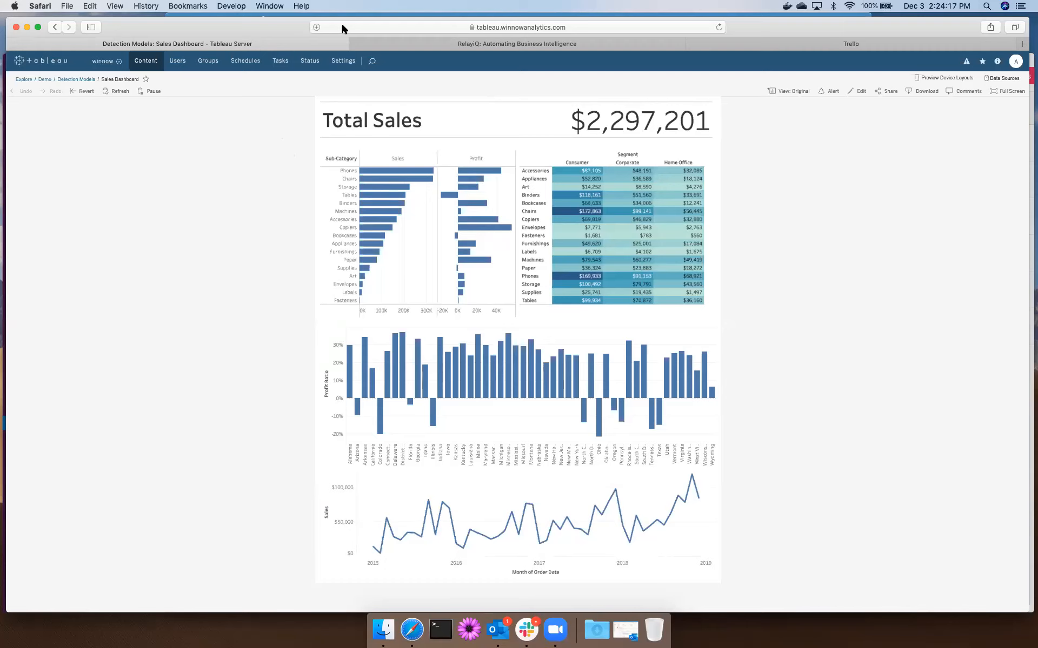
# - Show the full address of the Tableau Sales Dashboard and switch to the RelayiQ templates page
pyautogui.click(383, 27)
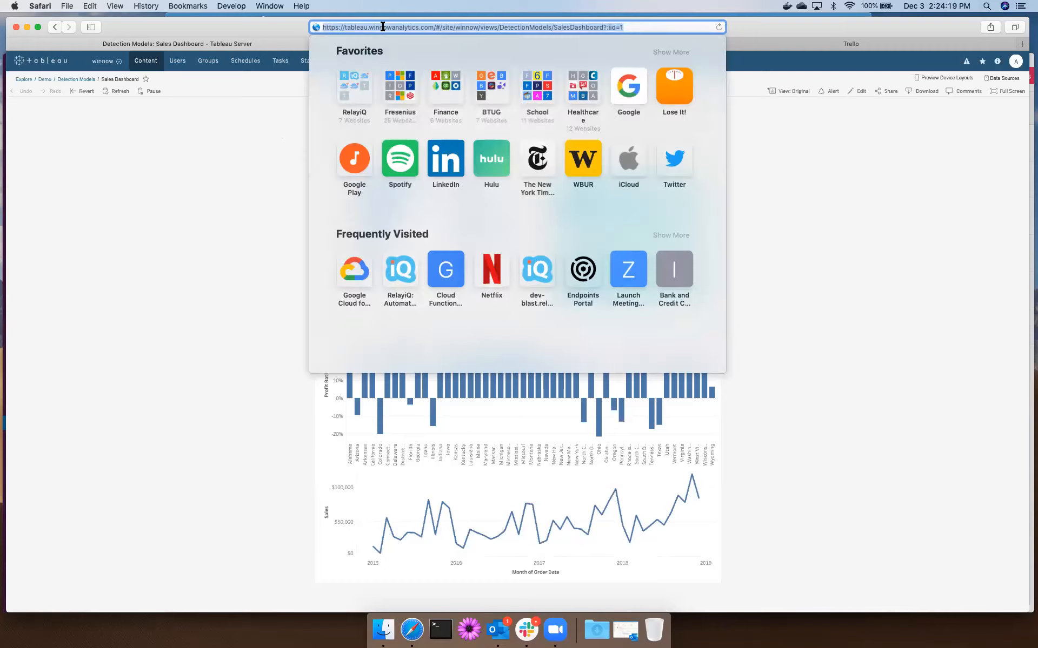
pyautogui.click(246, 171)
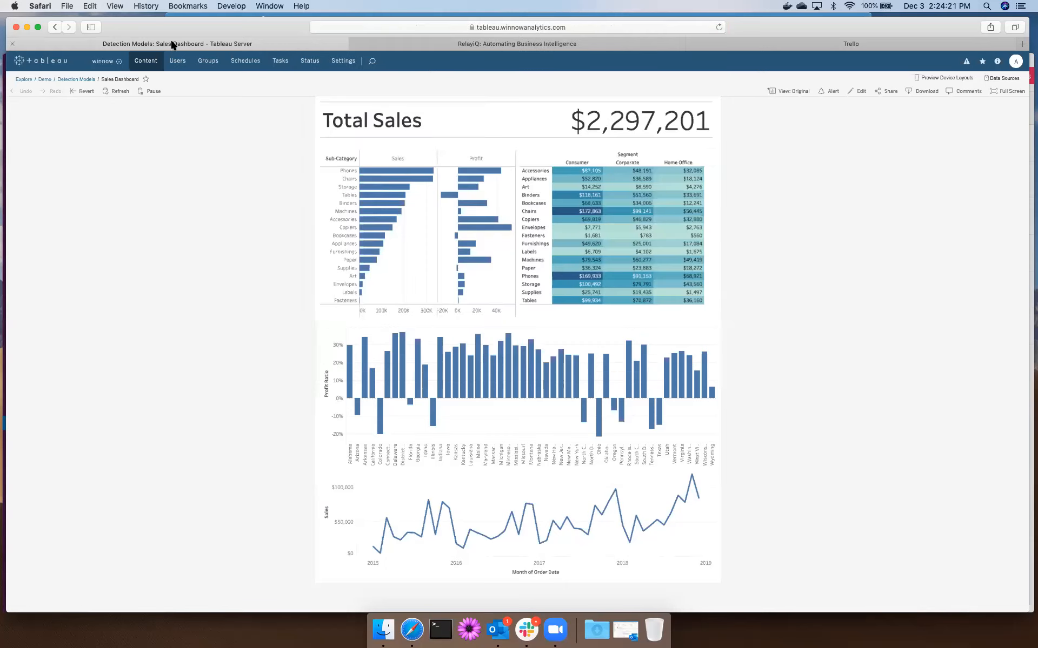
pyautogui.click(426, 44)
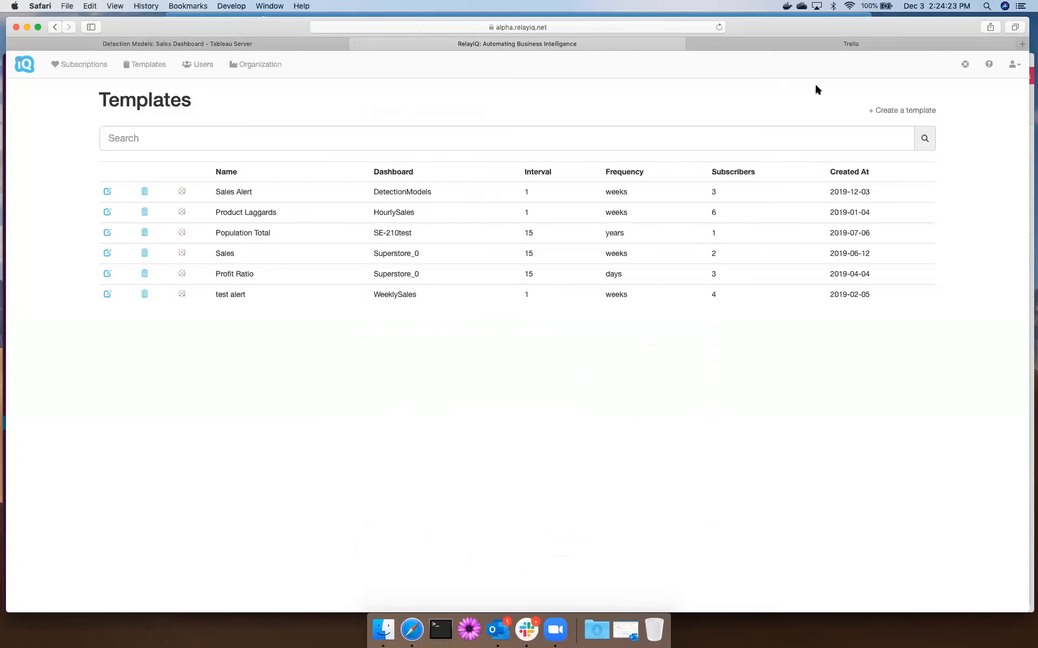
pyautogui.click(896, 115)
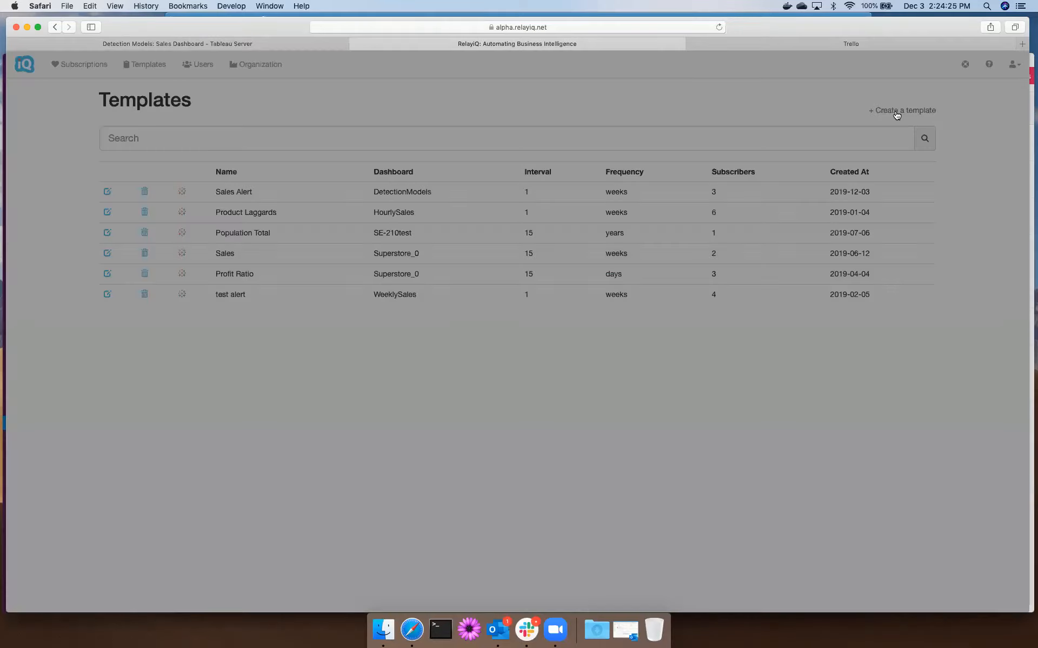
pyautogui.click(643, 137)
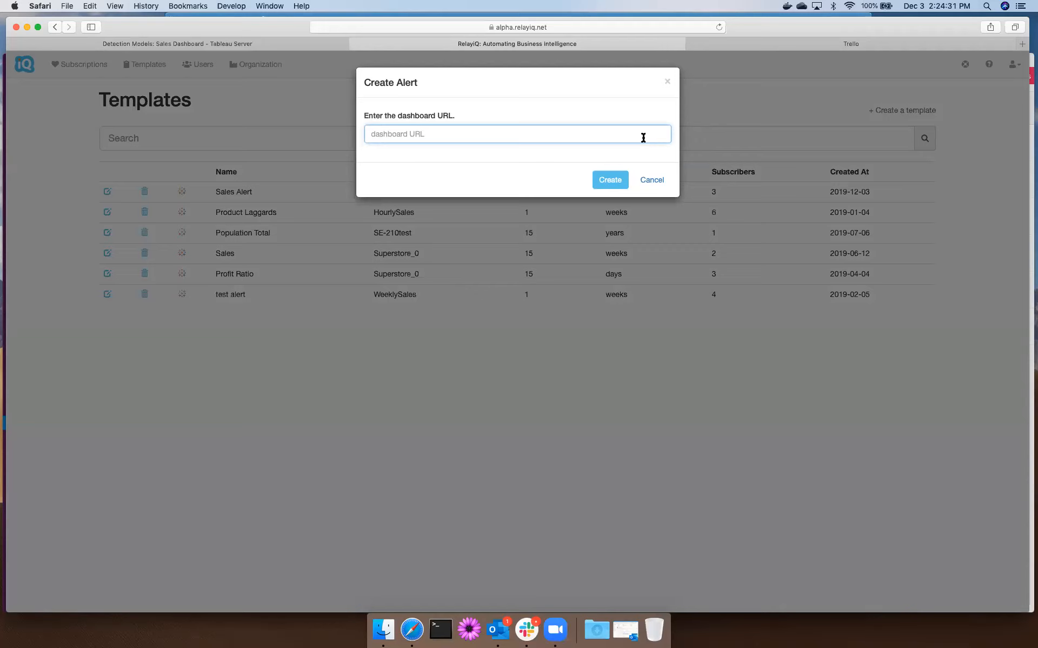
pyautogui.click(657, 183)
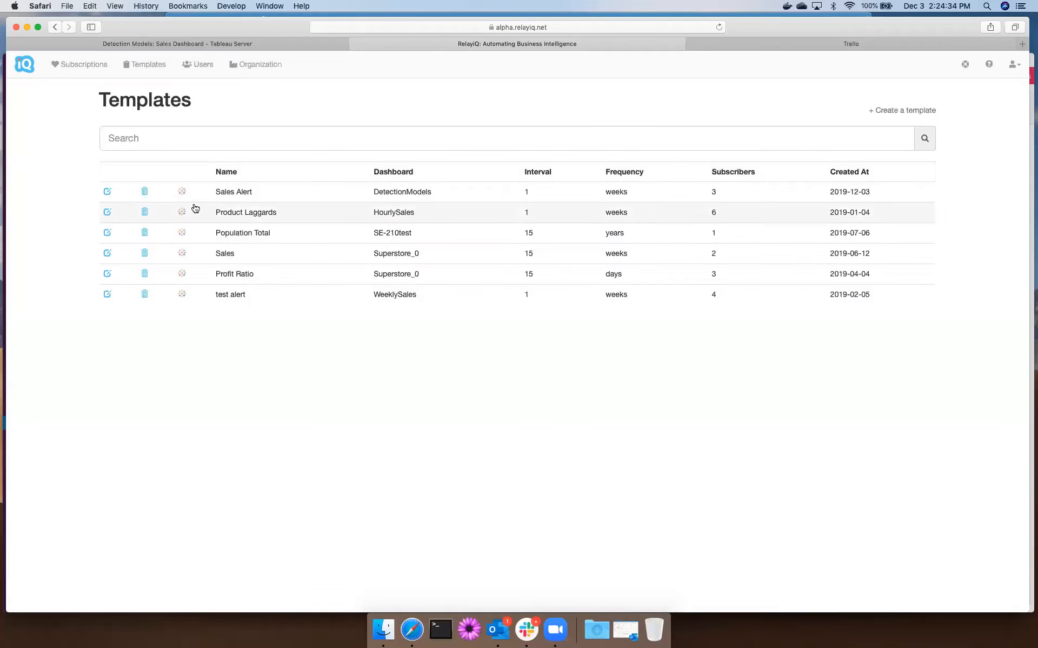
# - Open the Sales Alert template for editing and compare its metric choices with the Total Sales figure on the Tableau dashboard
pyautogui.click(107, 192)
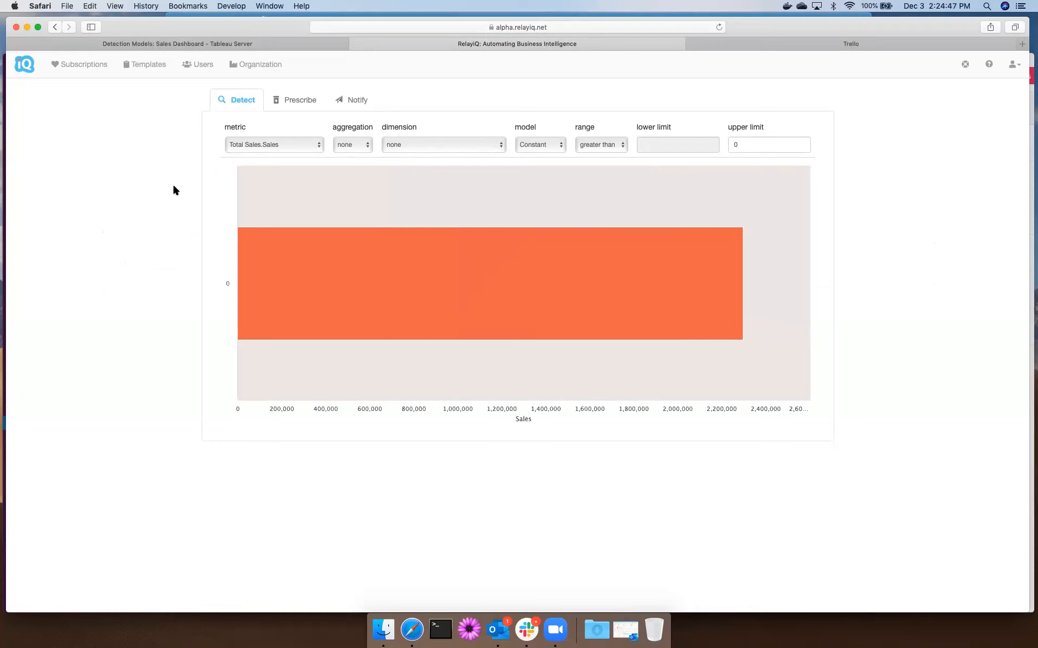
pyautogui.click(257, 149)
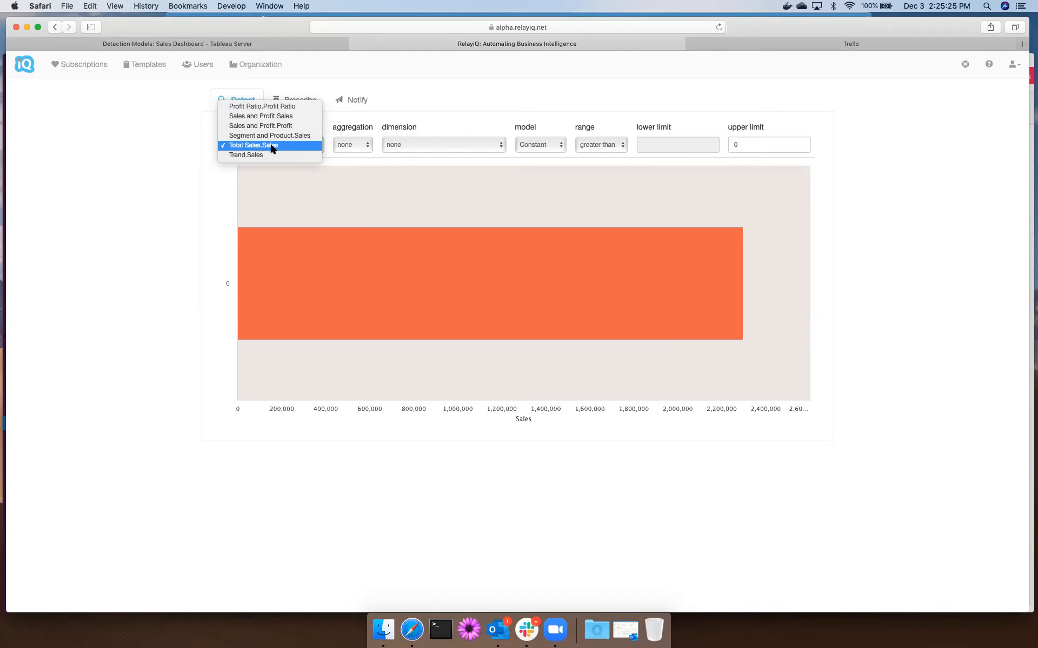
pyautogui.click(133, 158)
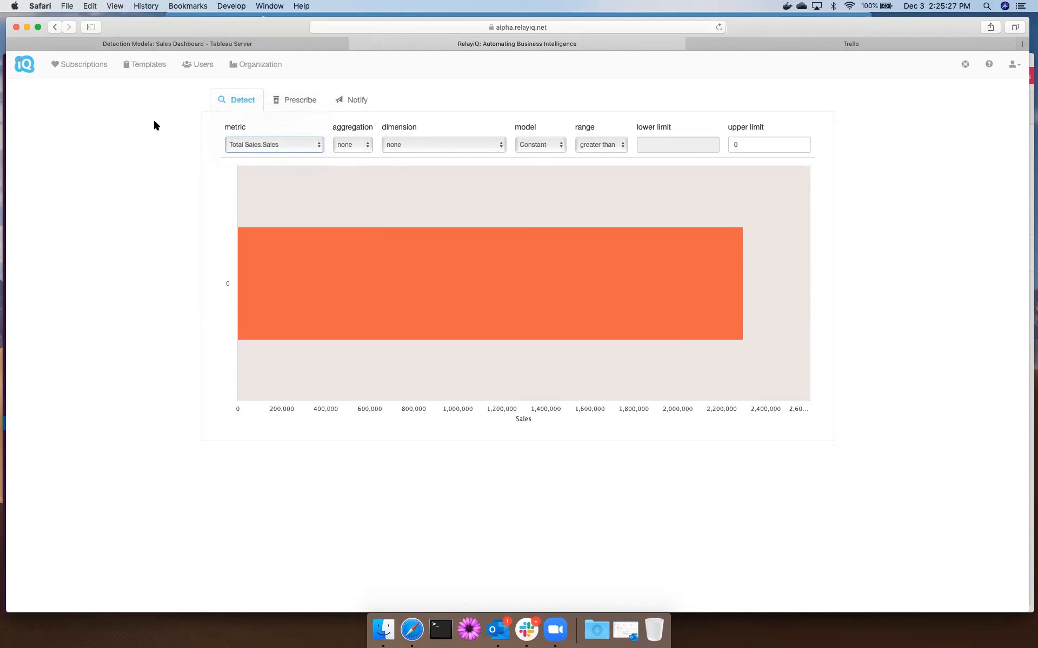
pyautogui.hotkey('ctrl', 'shift', 'Tab')
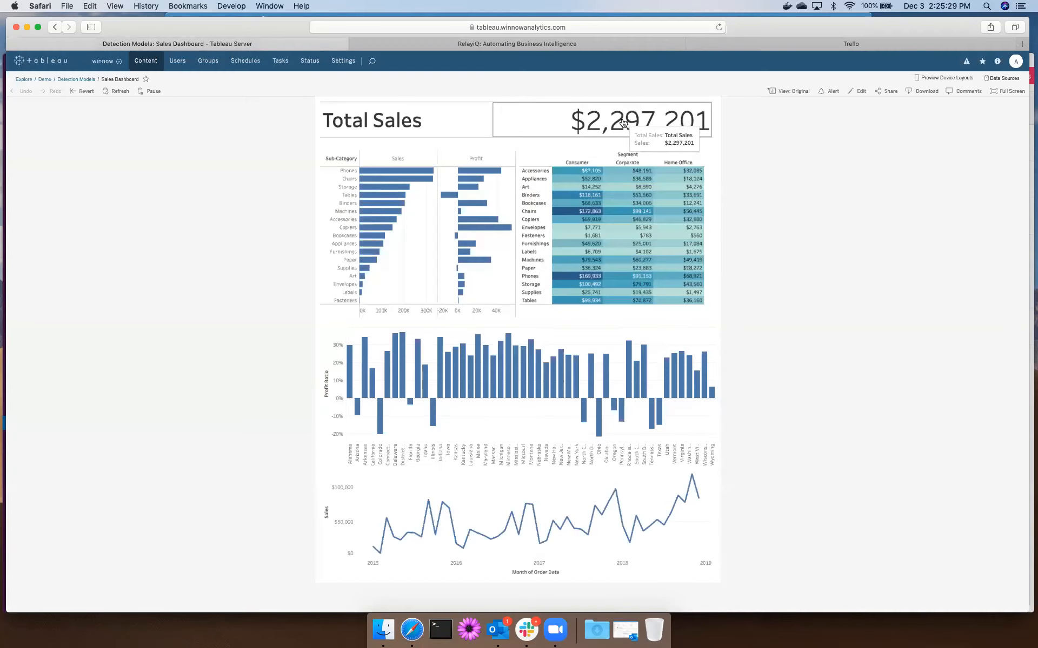
pyautogui.click(582, 47)
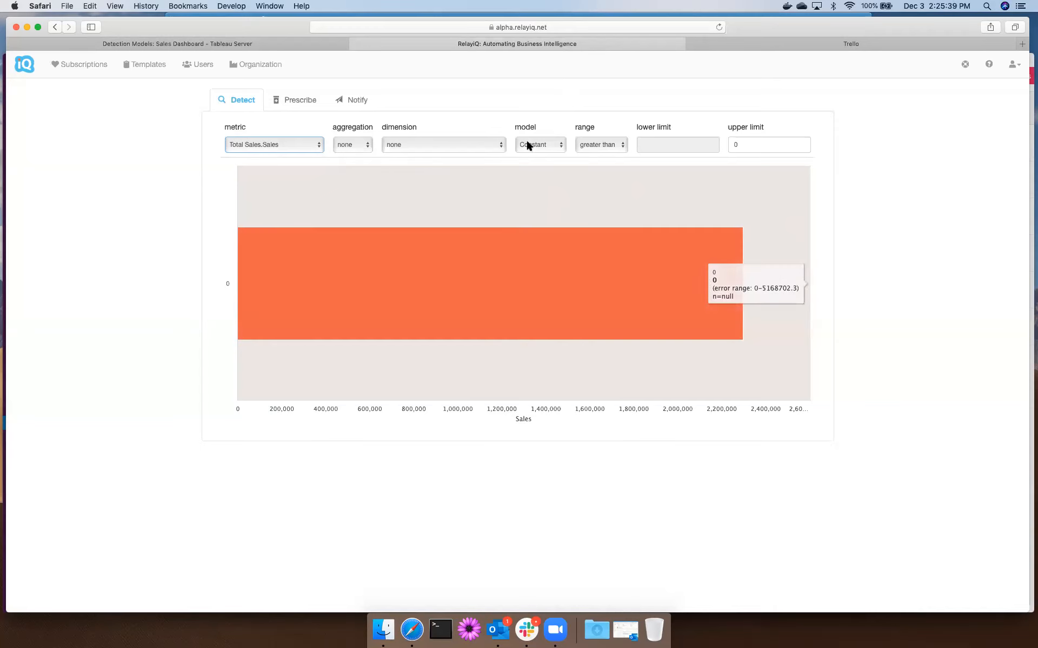
# - Set the alert's dimension to Total Sales.Total Sales and its detection range to between
pyautogui.click(441, 146)
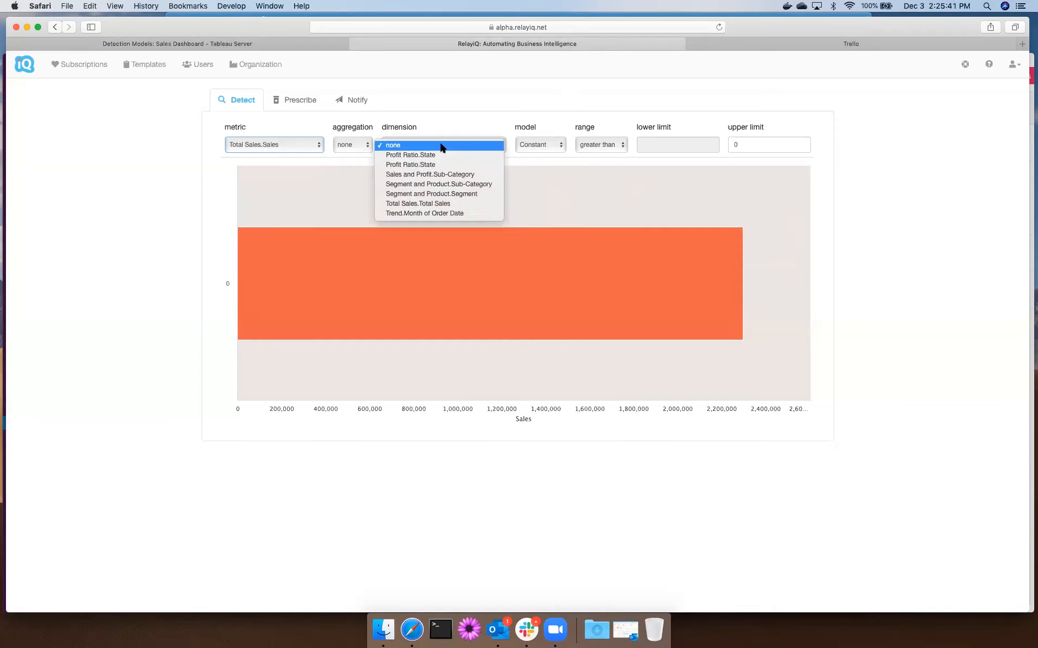
pyautogui.click(434, 203)
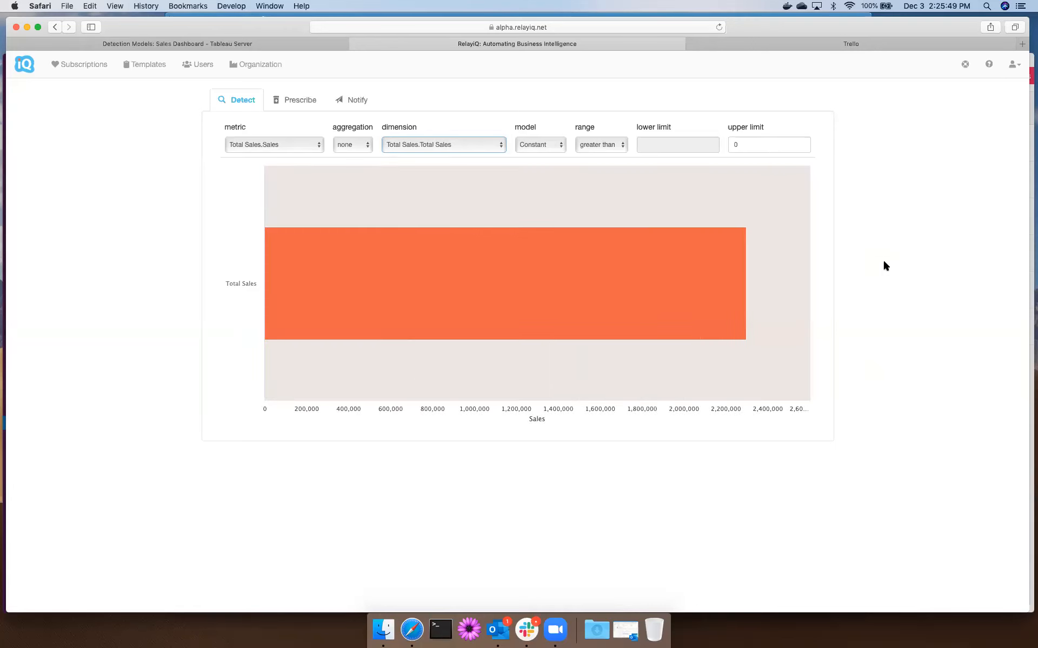
pyautogui.click(752, 140)
pyautogui.click(601, 139)
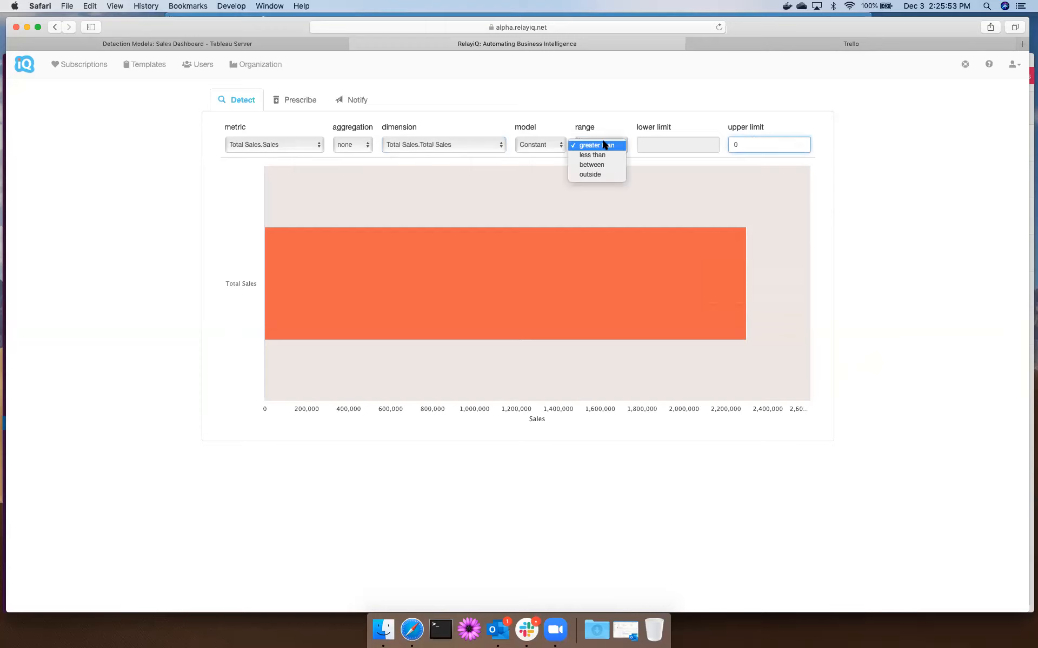
pyautogui.click(597, 167)
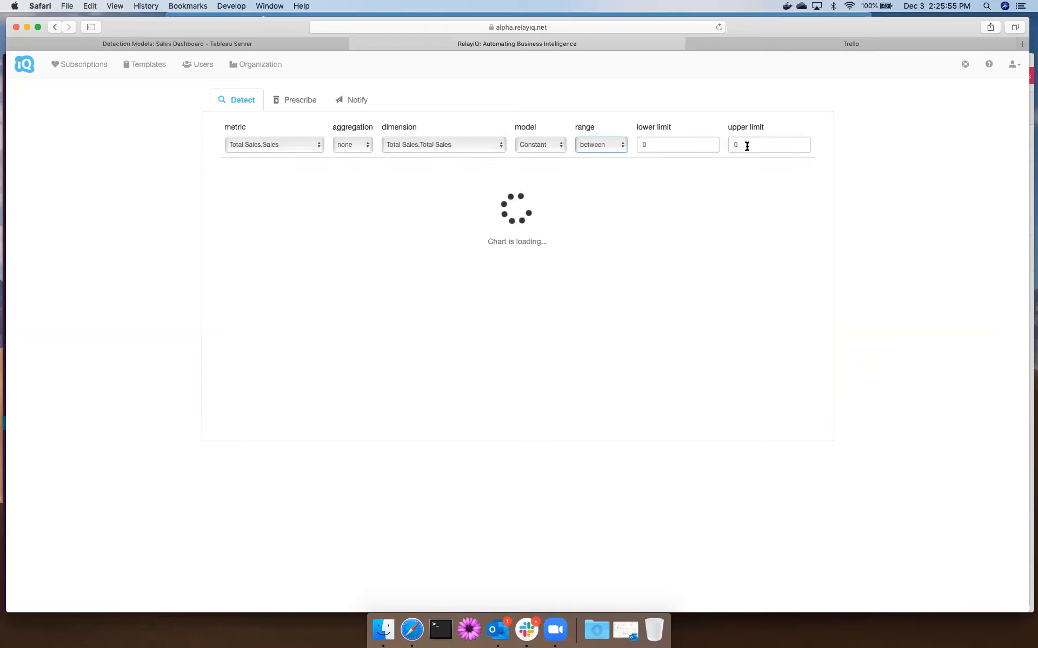
# - Set the detection range's lower limit to 1,500,000 and its upper limit to 1,800,000
pyautogui.click(666, 144)
pyautogui.press('BackSpace')
pyautogui.write('1,500,0')
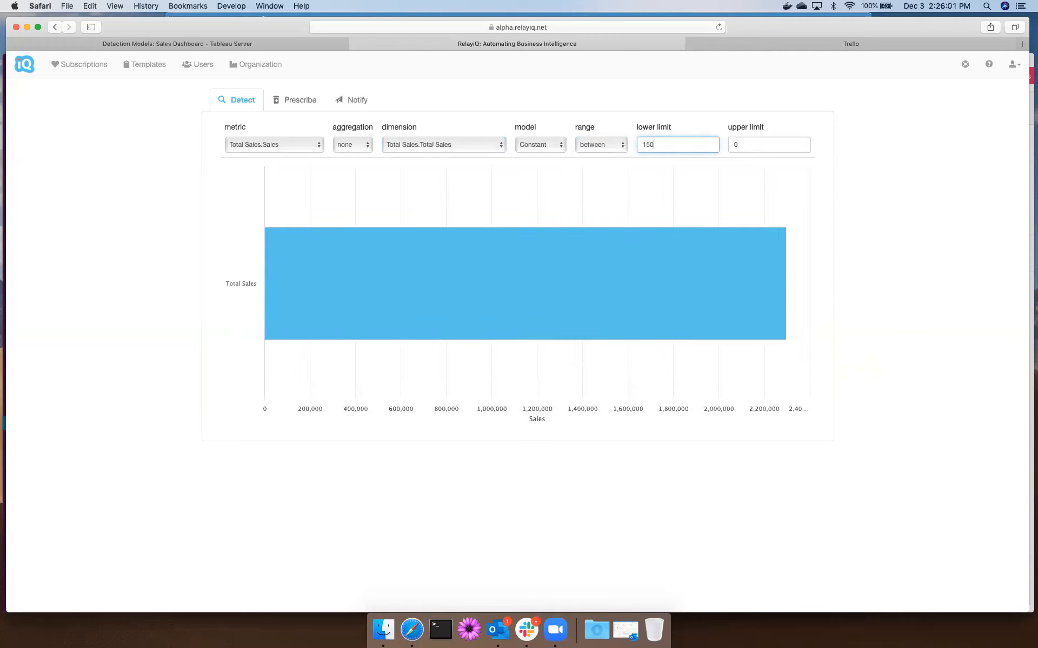
pyautogui.write('00')
pyautogui.click(734, 145)
pyautogui.write('1')
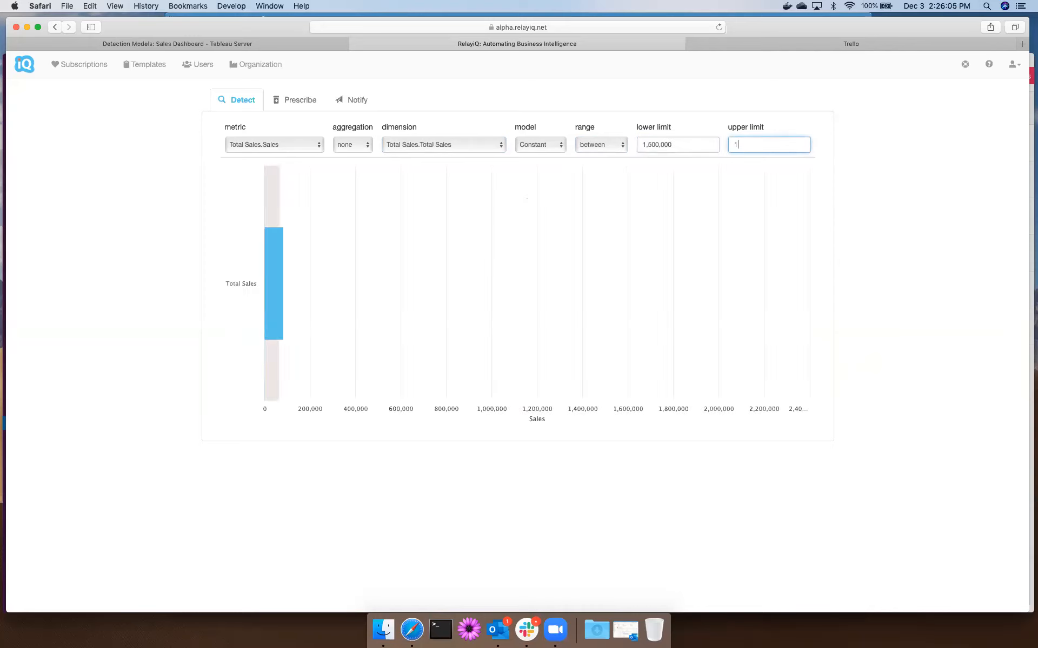
pyautogui.write('8,000,000')
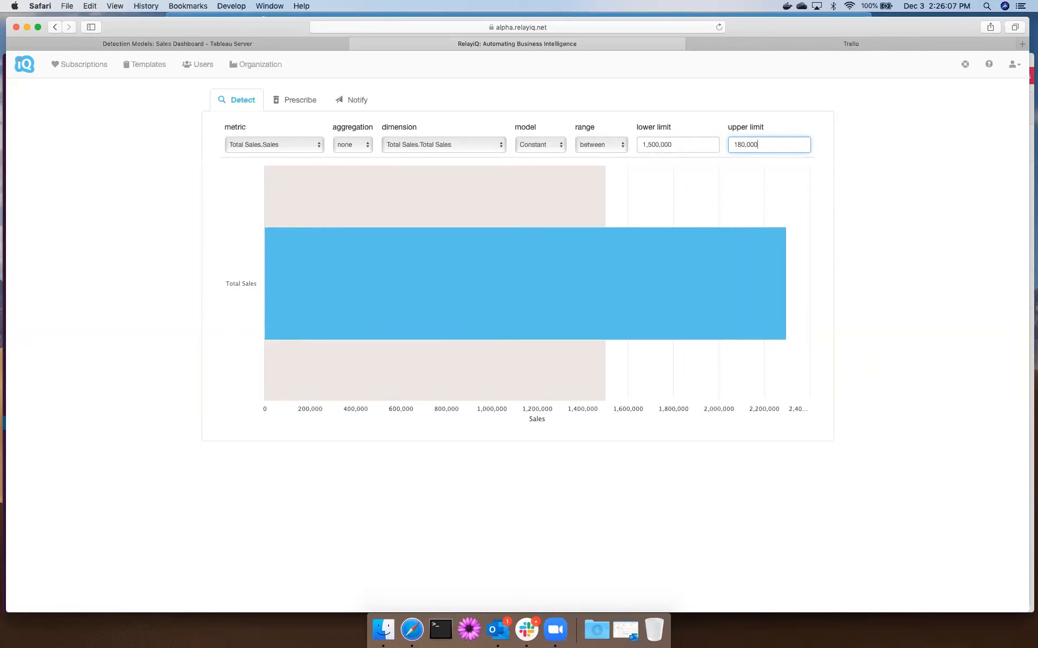
pyautogui.press('BackSpace')
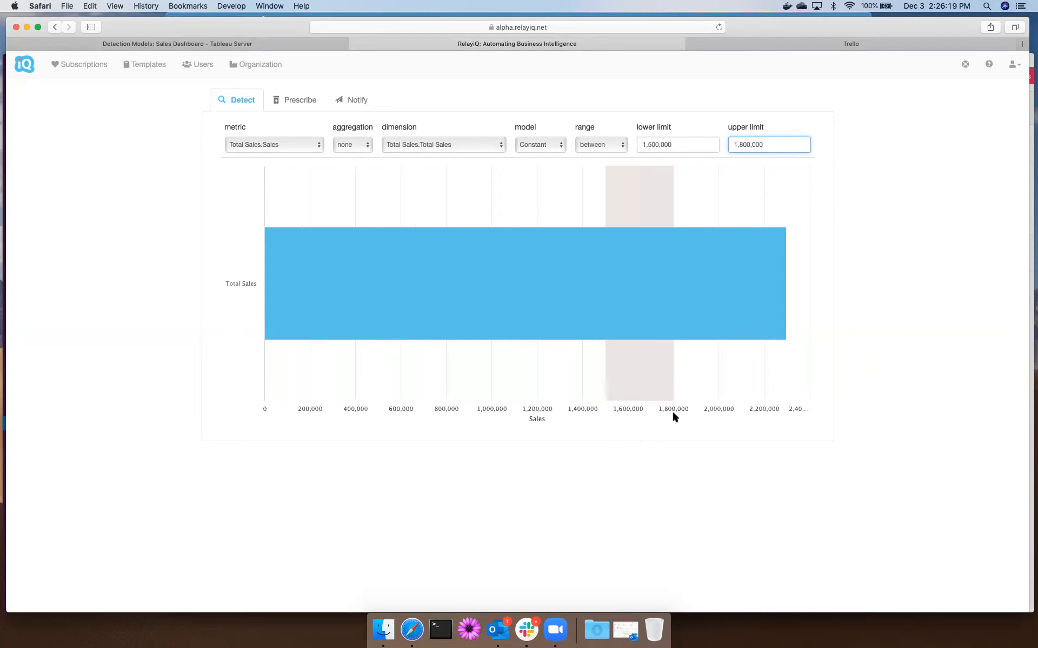
# - Raise the detection range's upper limit to 2,800,000
pyautogui.moveTo(624, 367)
pyautogui.write('2')
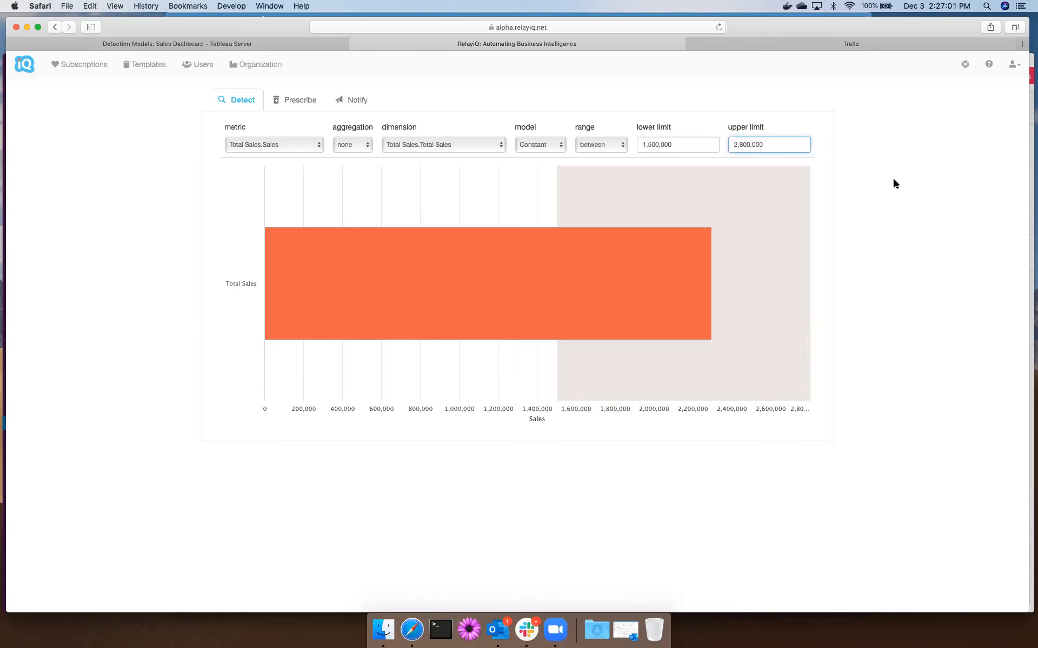
pyautogui.click(130, 215)
# - Change the alert's metric to Profit Ratio.Profit Ratio and its dimension to Profit Ratio.State
pyautogui.click(264, 143)
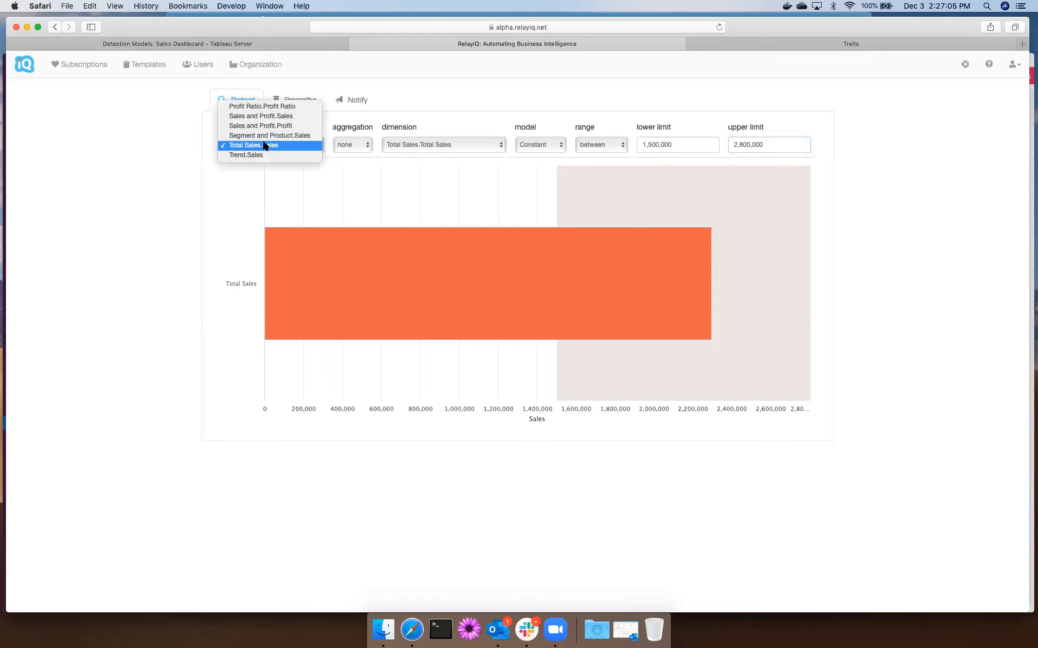
pyautogui.click(266, 108)
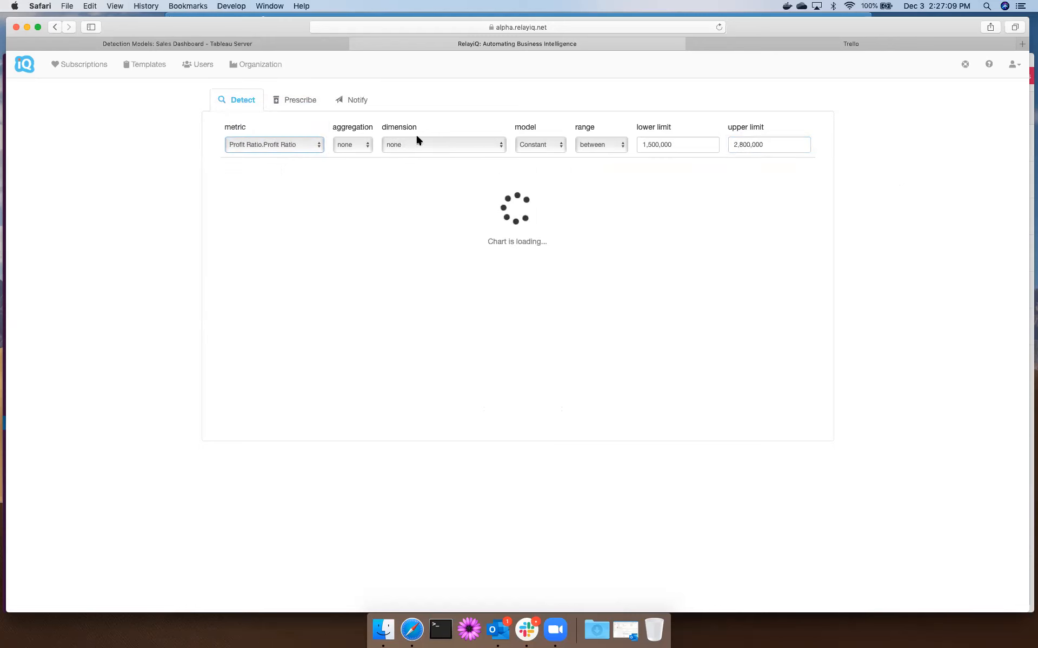
pyautogui.click(417, 147)
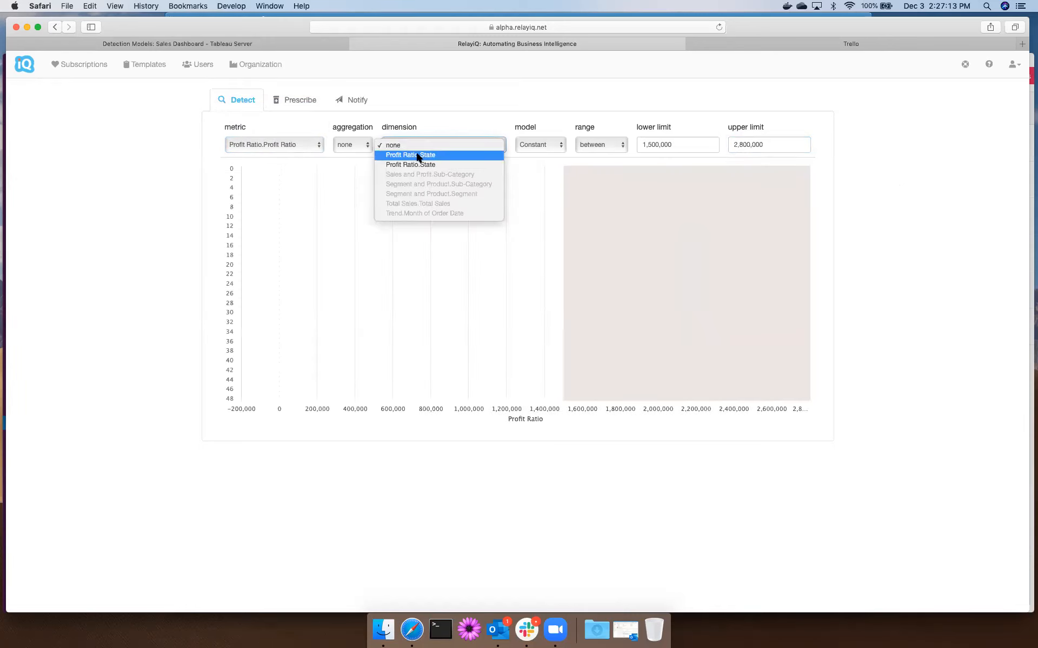
pyautogui.click(274, 139)
pyautogui.click(274, 144)
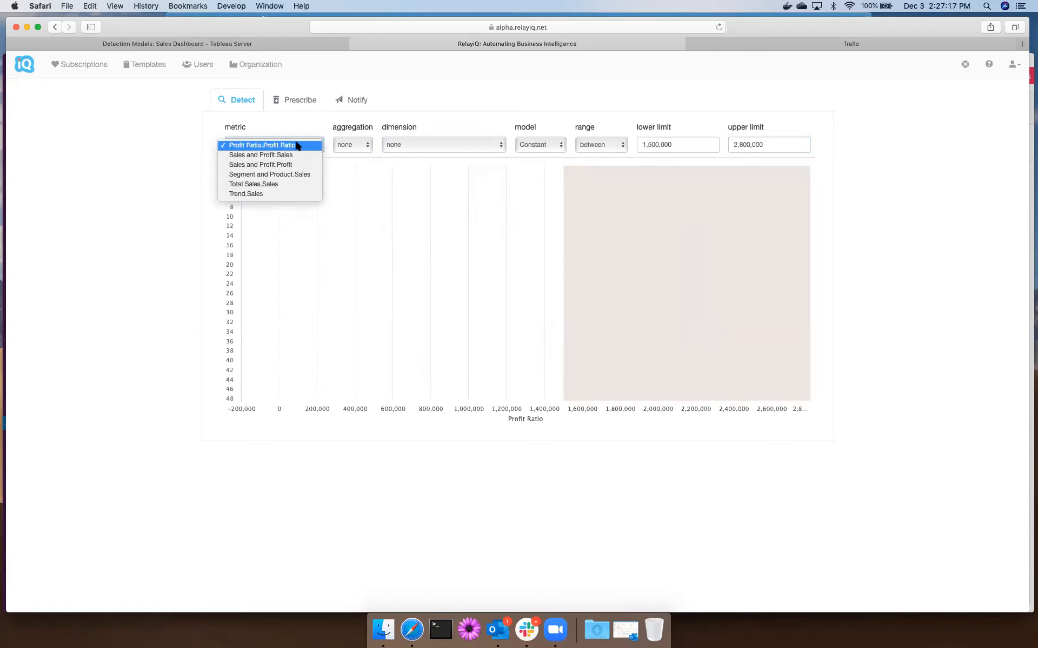
pyautogui.click(414, 141)
pyautogui.click(414, 141)
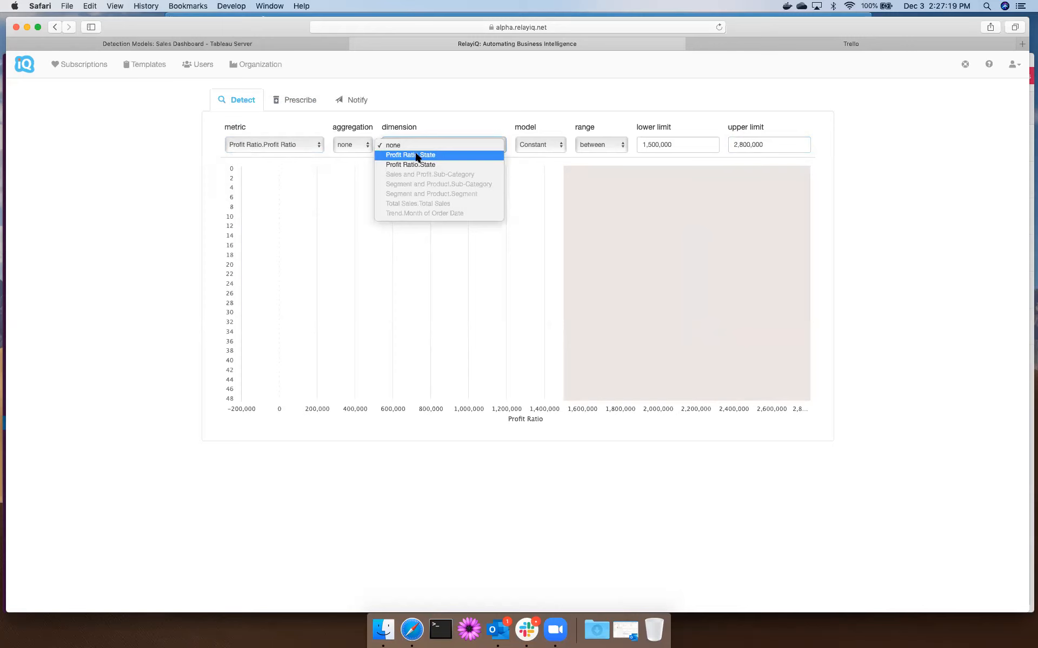
pyautogui.click(417, 155)
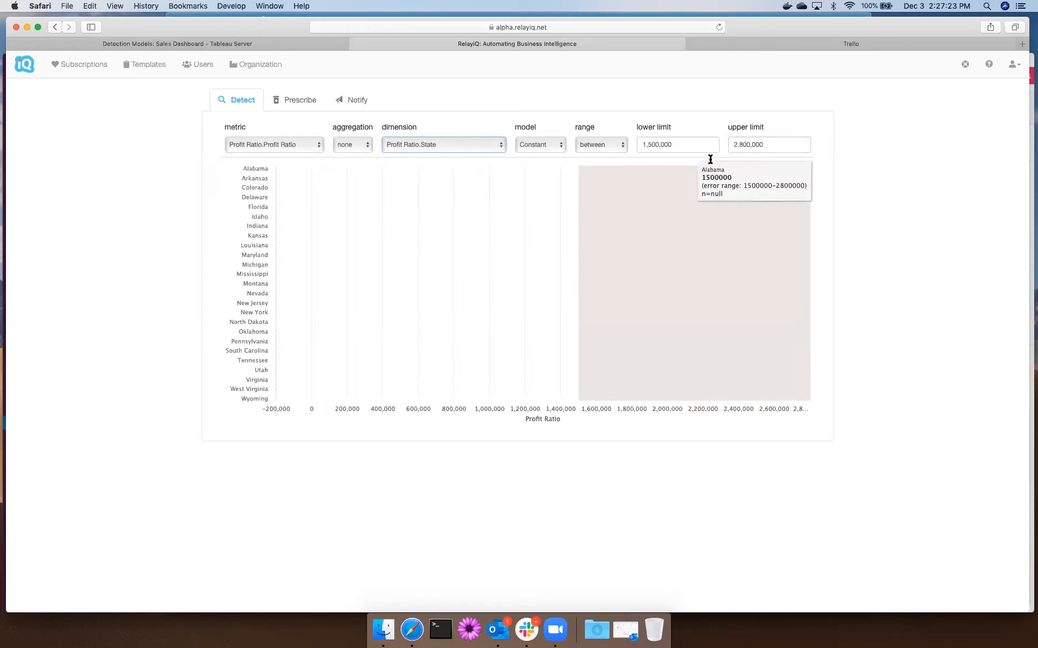
# - Switch the detection model to X-bar and flag the states whose profit ratio lies outside the range
pyautogui.click(539, 146)
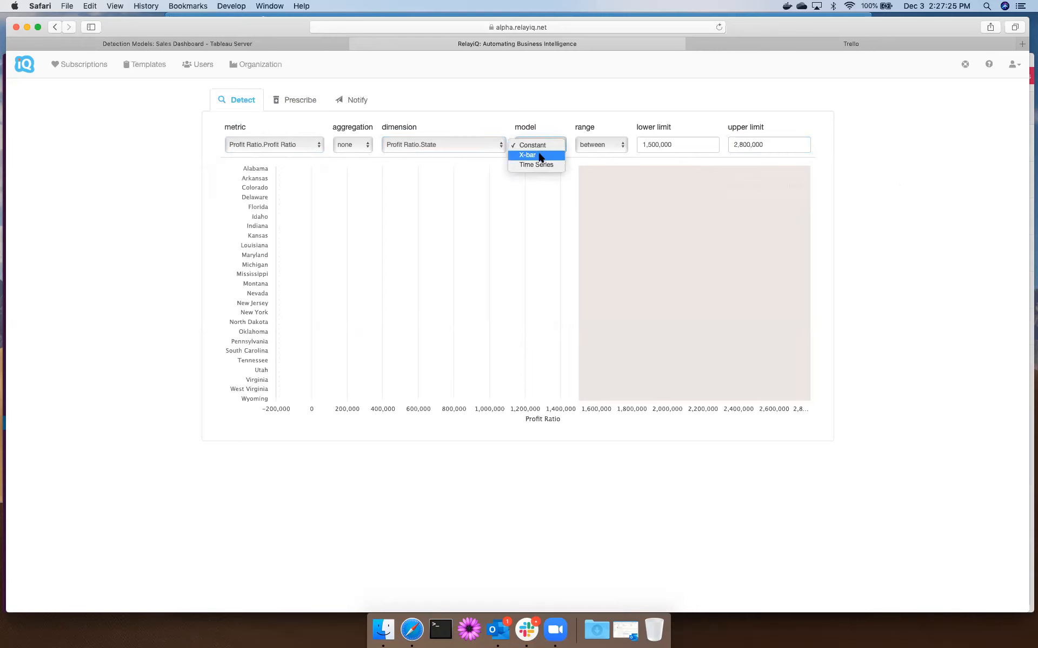
pyautogui.click(538, 155)
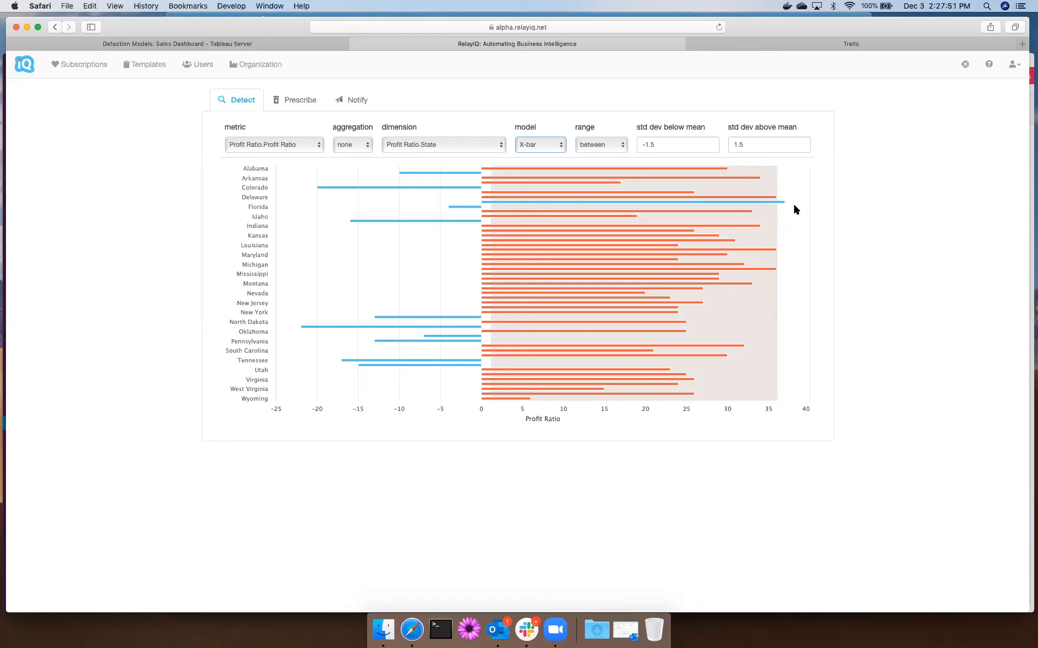
pyautogui.moveTo(784, 206)
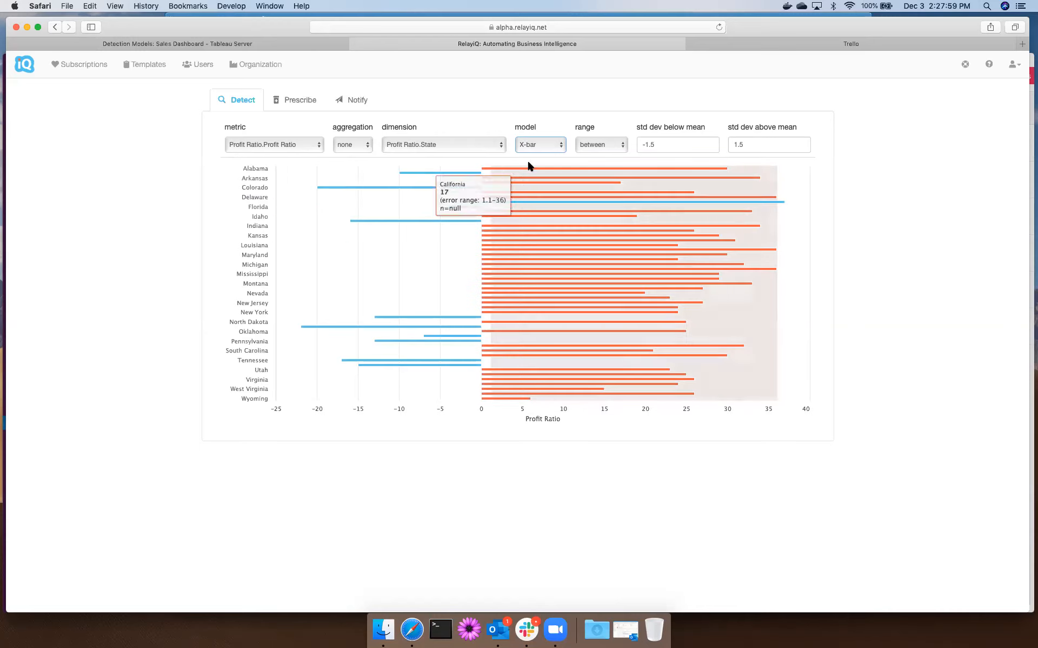
pyautogui.click(591, 144)
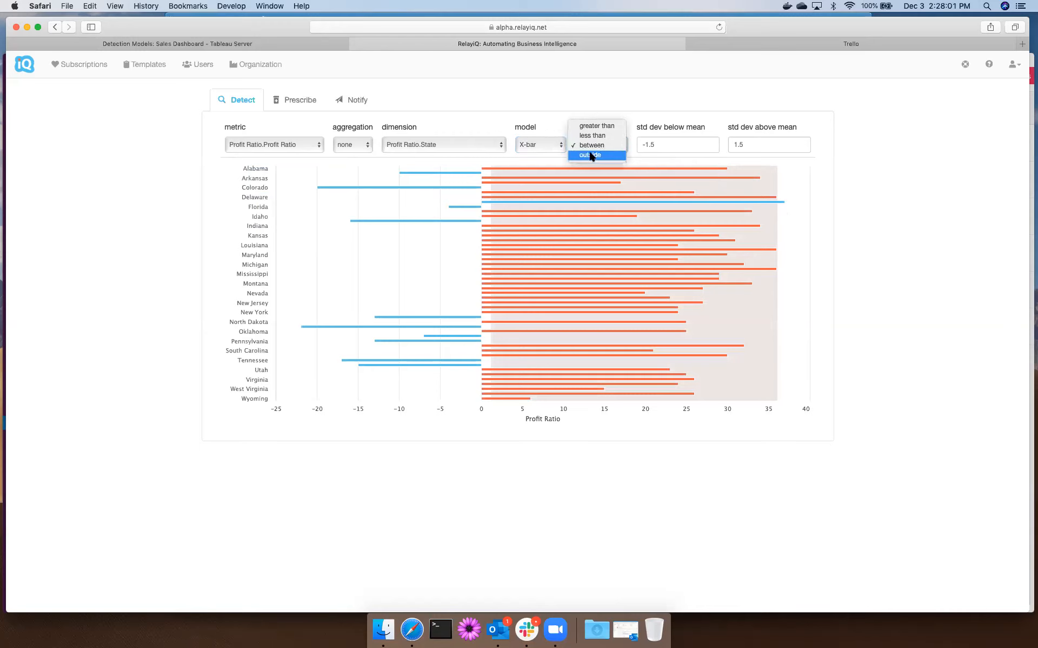
pyautogui.click(591, 155)
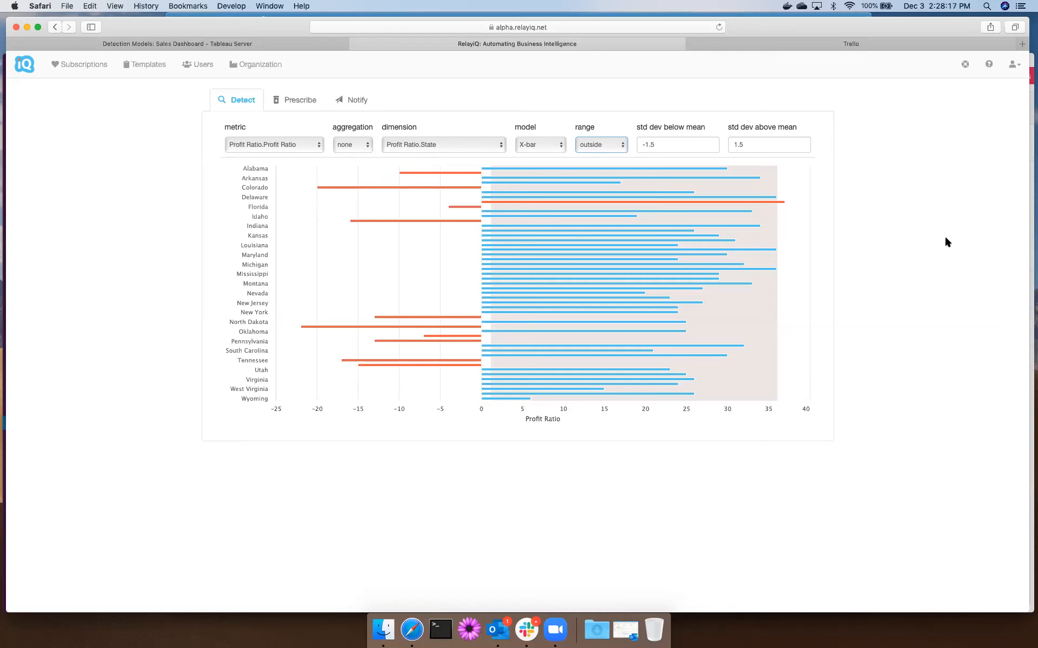
# - Change the alert's metric to Trend.Sales and its dimension to Trend.Month of Order Date
pyautogui.click(286, 147)
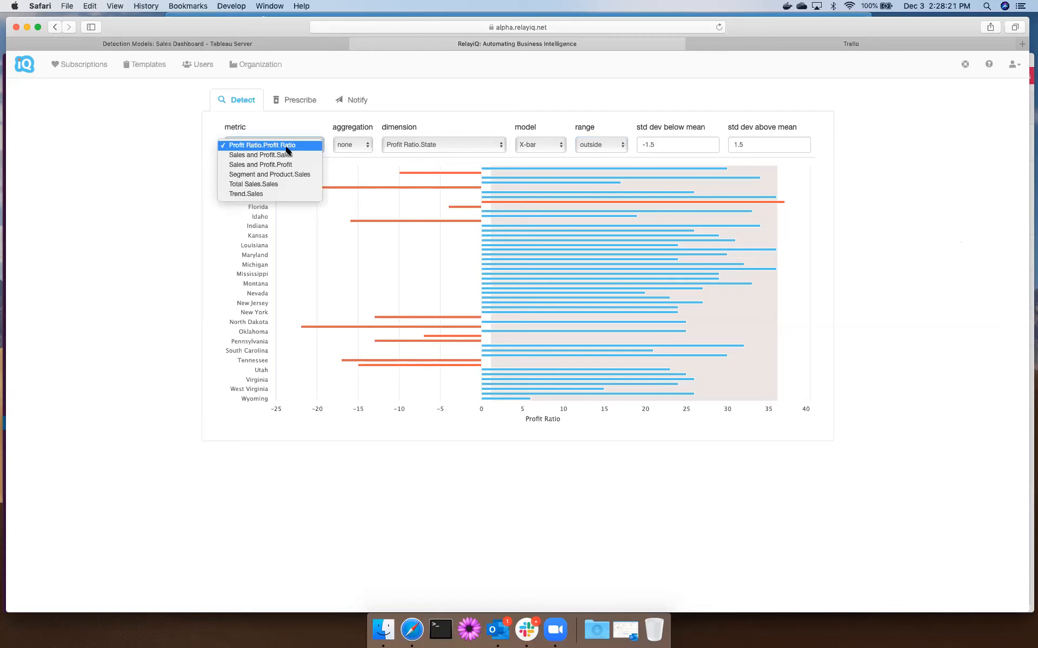
pyautogui.click(271, 194)
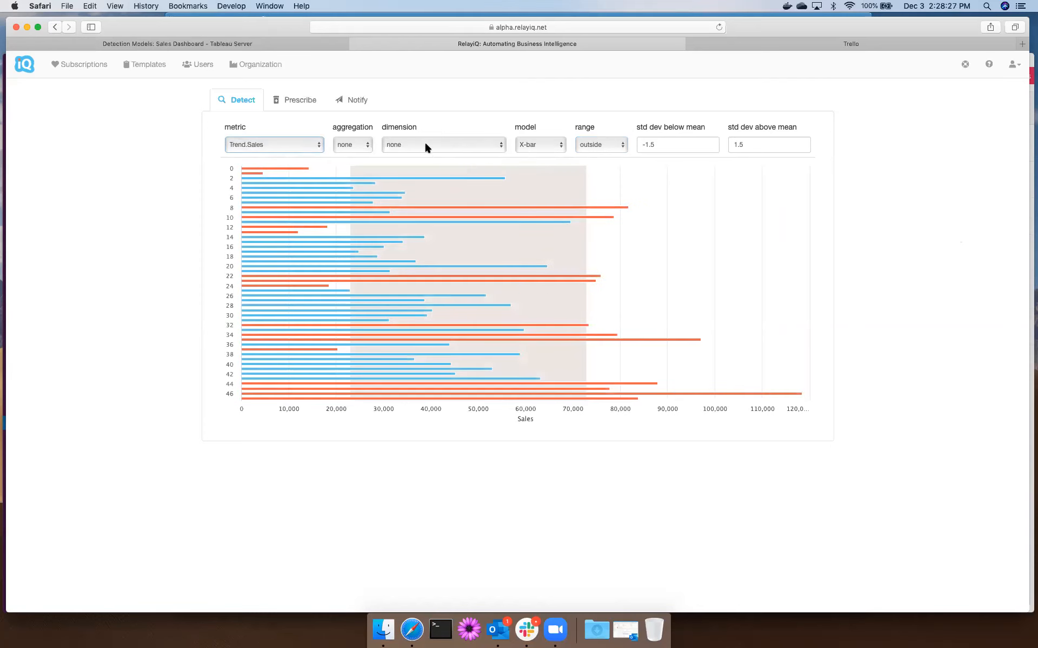
pyautogui.click(426, 146)
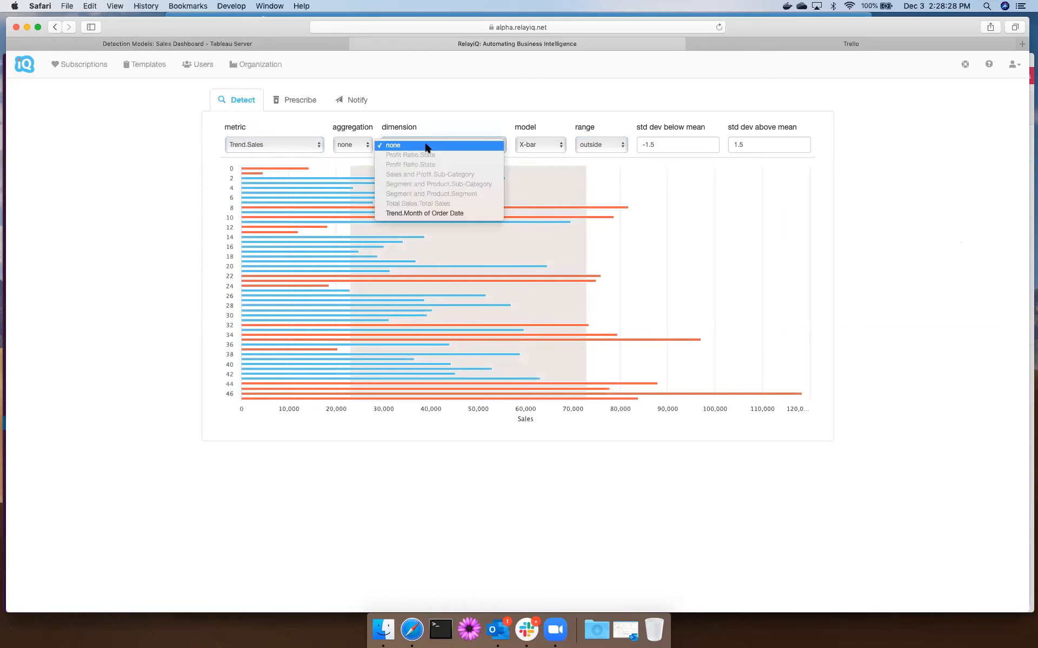
pyautogui.click(433, 214)
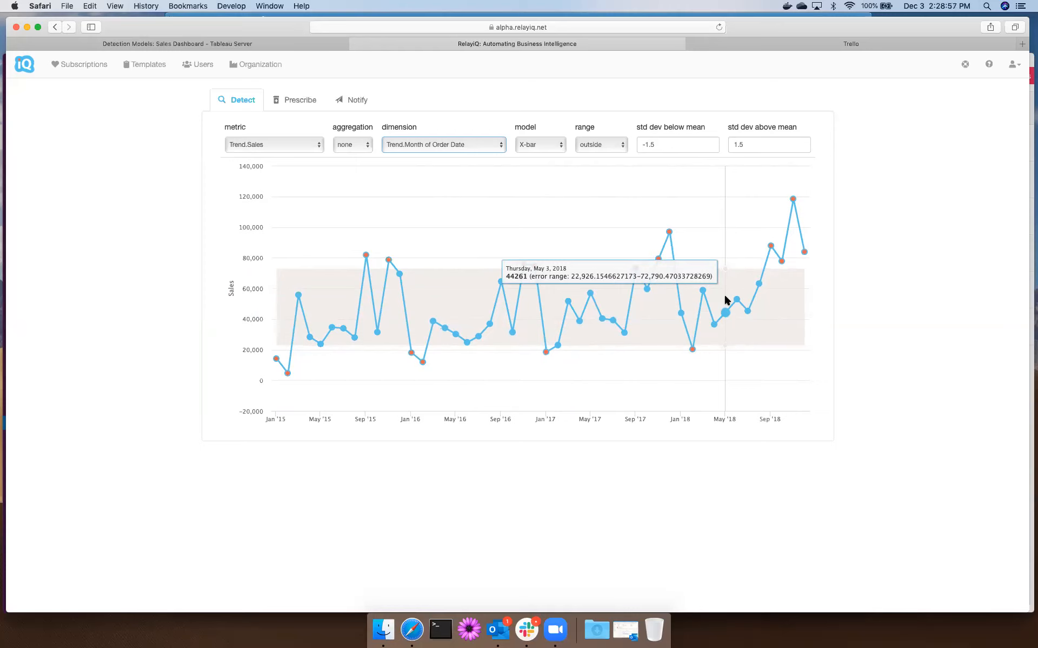
# - Switch the detection model for Trend.Sales to Time Series with a seasonal period of 1 day
pyautogui.click(540, 144)
pyautogui.click(536, 154)
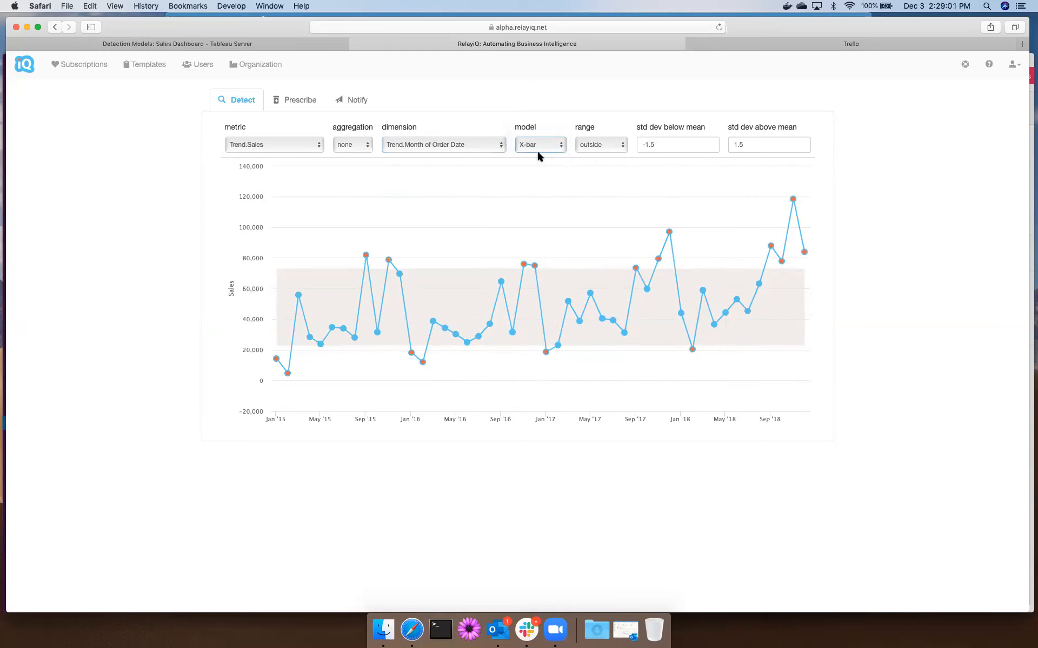
pyautogui.click(508, 137)
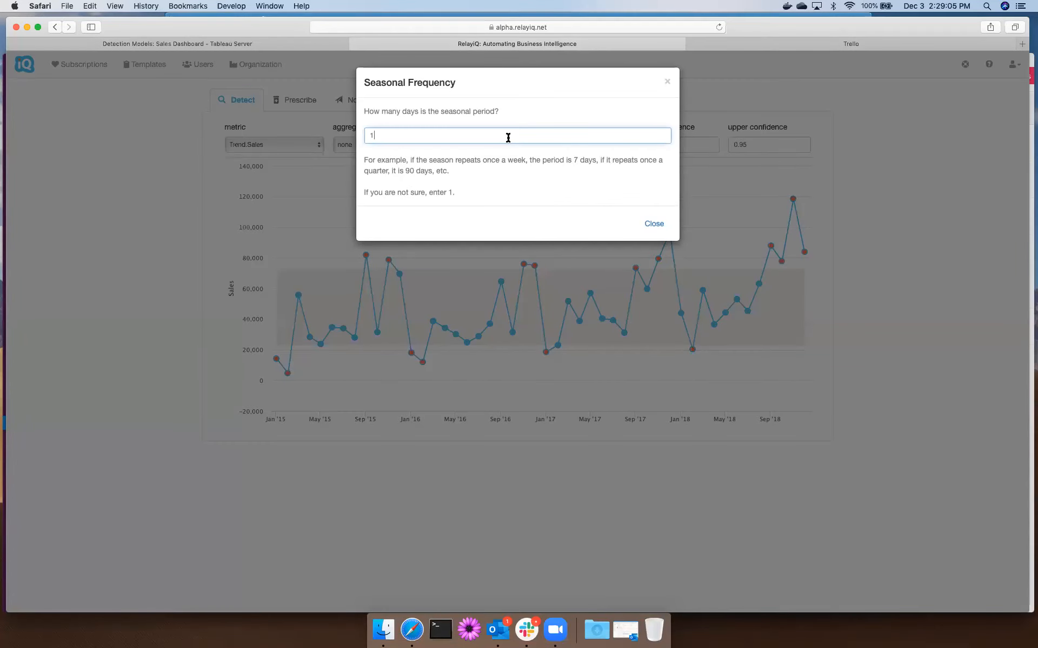
pyautogui.click(652, 225)
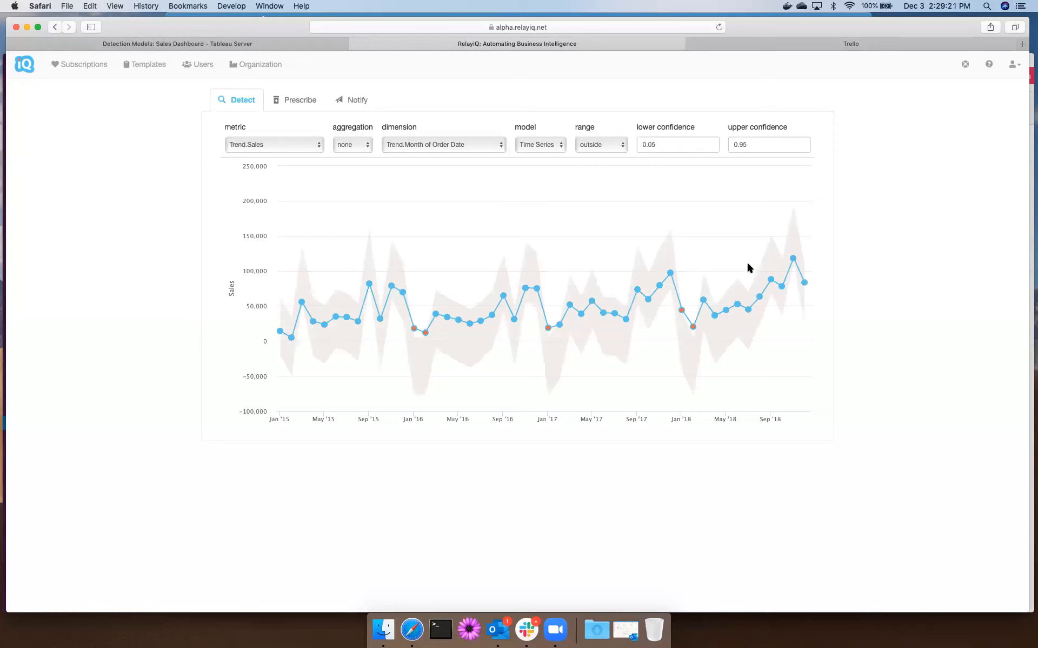
# - Set the Time Series detection range to between the lower and upper confidence limits
pyautogui.moveTo(426, 339)
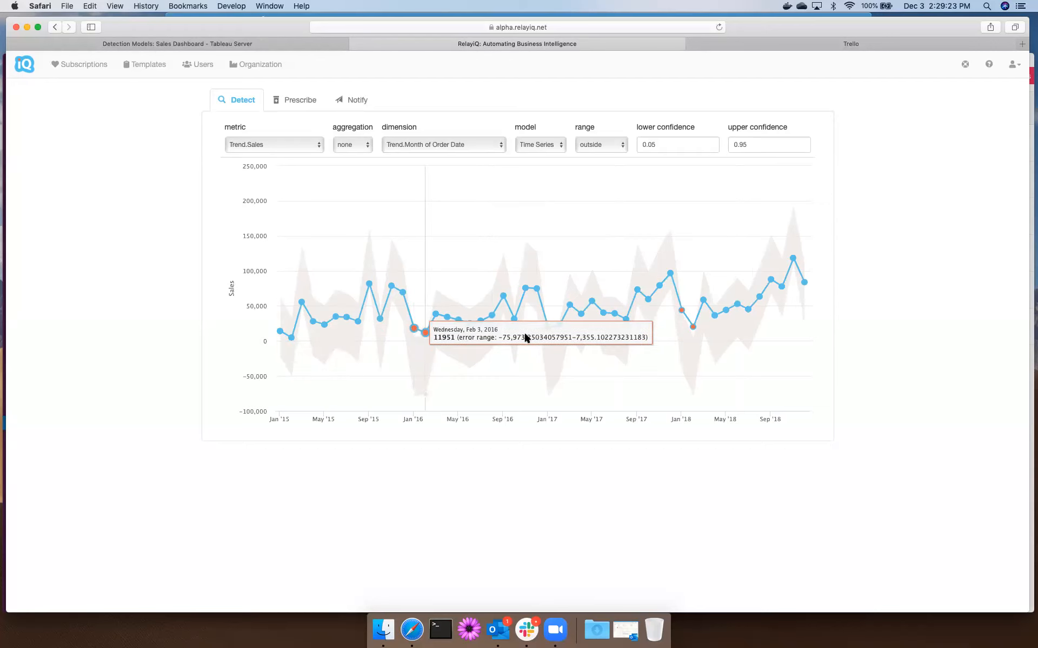
pyautogui.moveTo(691, 327)
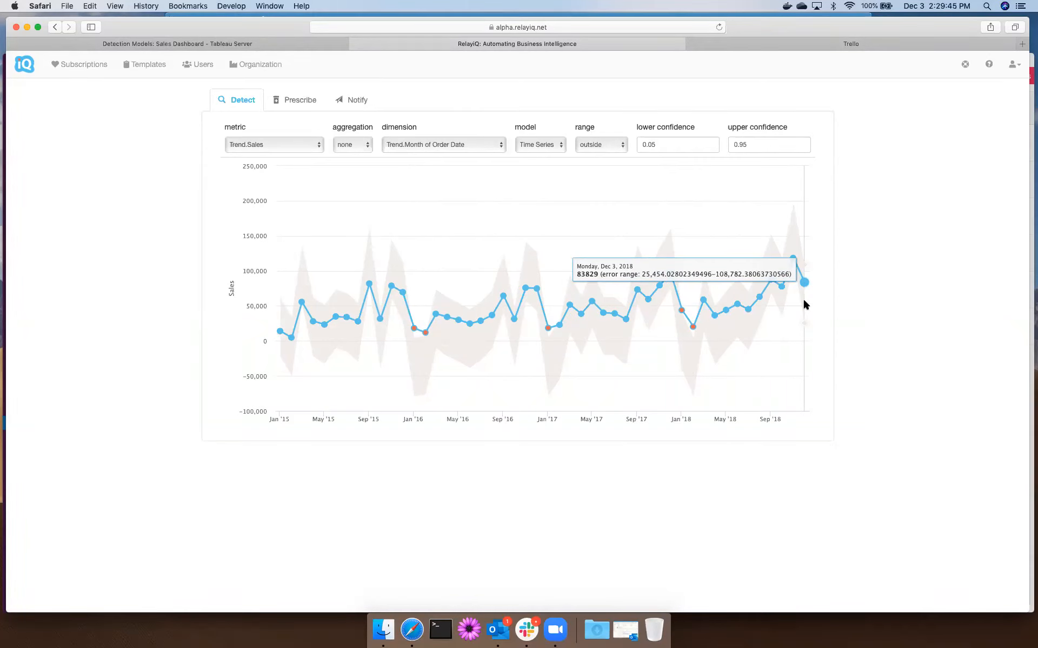
pyautogui.click(590, 144)
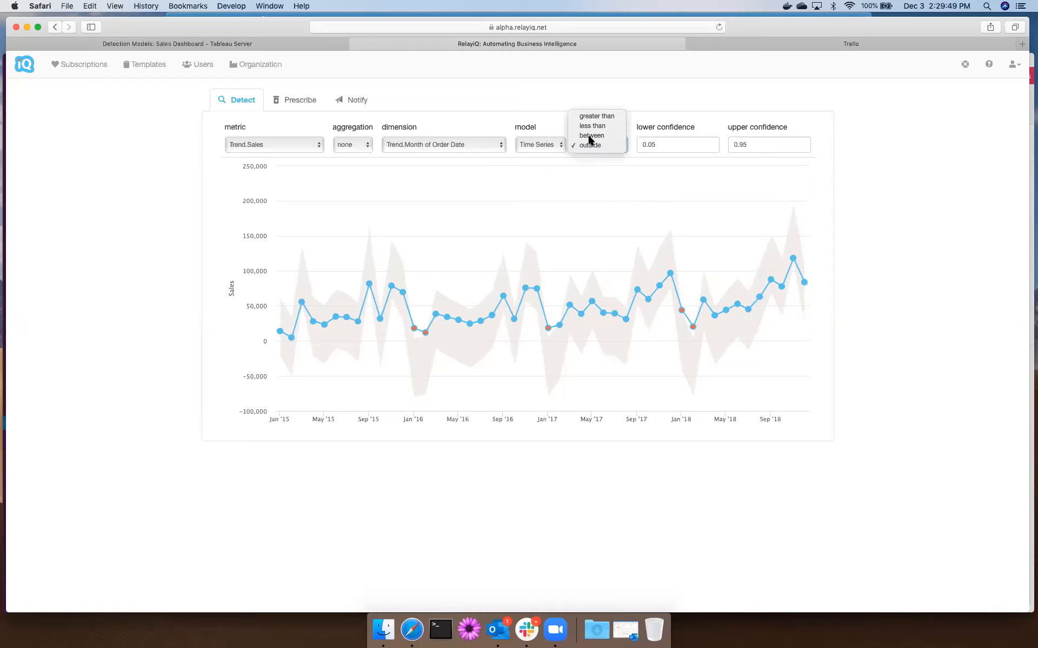
pyautogui.click(589, 135)
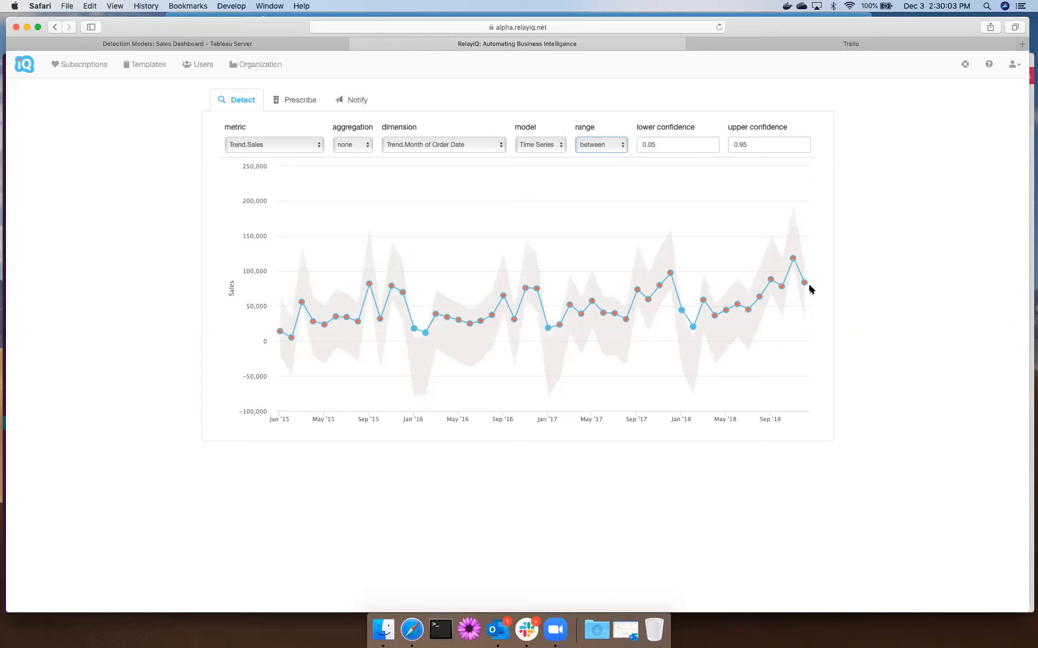
# - Examine the alert's prescribed message, its dashboard image placeholder and the available message variables
pyautogui.moveTo(657, 371)
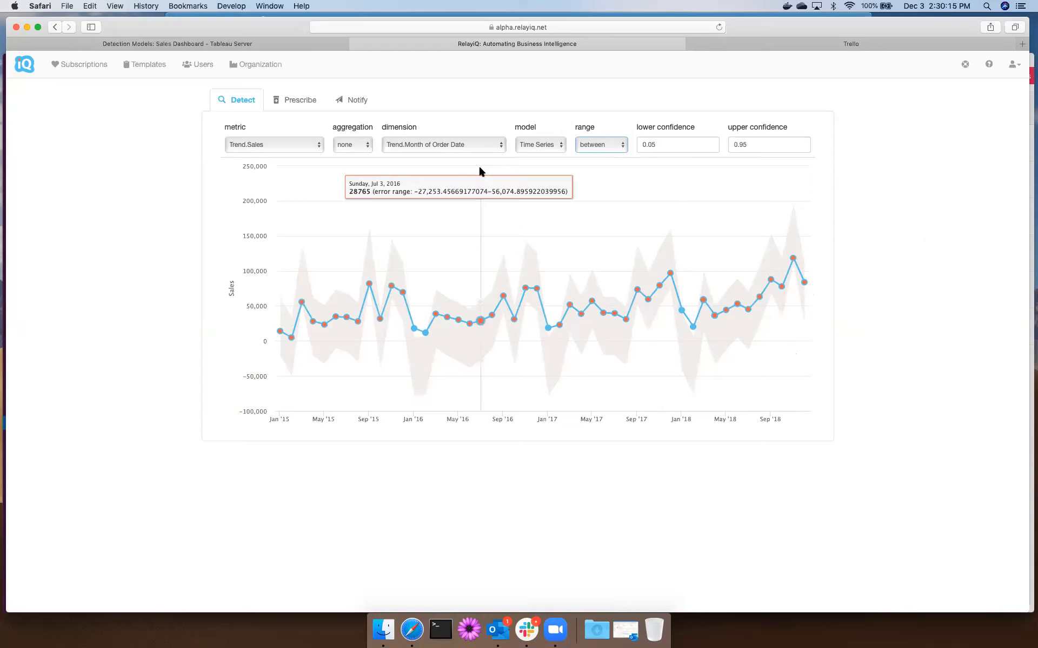
pyautogui.click(301, 100)
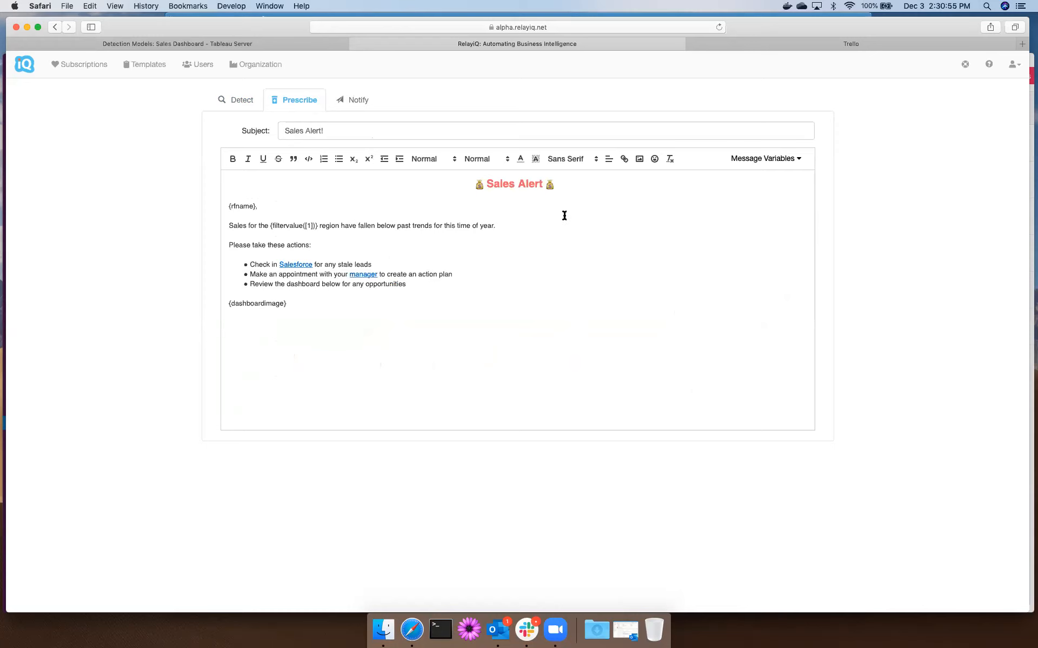
pyautogui.click(755, 164)
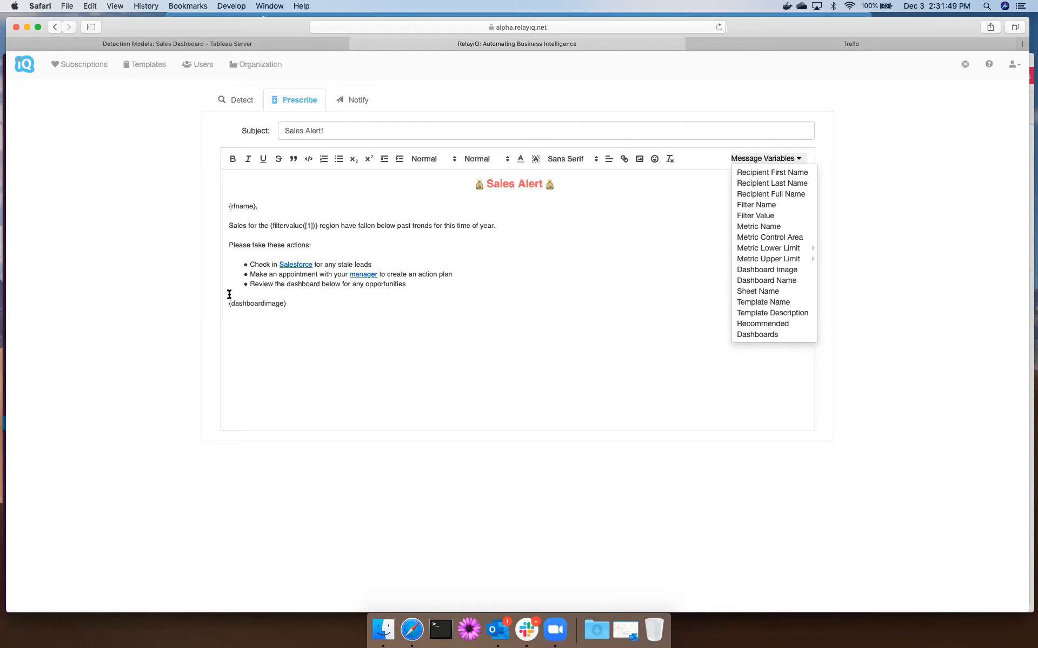
pyautogui.click(307, 307)
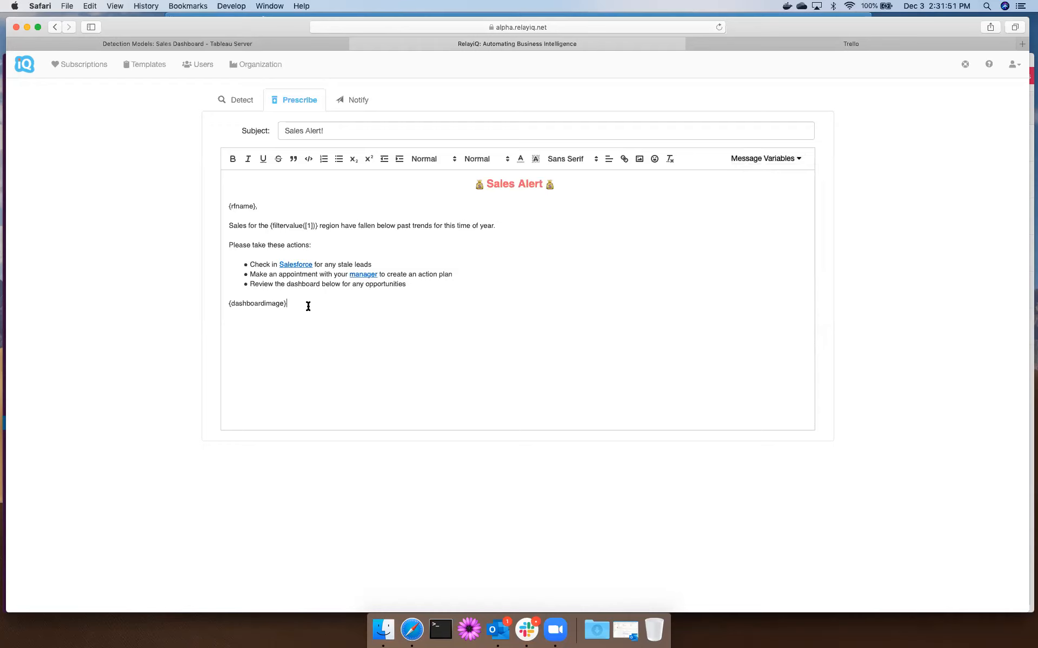
pyautogui.doubleClick(246, 304)
pyautogui.click(749, 159)
# - Add three alert recipients, two by e-mail including Demo User and one through the third channel, and remove the recipient in the fifth row
pyautogui.click(354, 100)
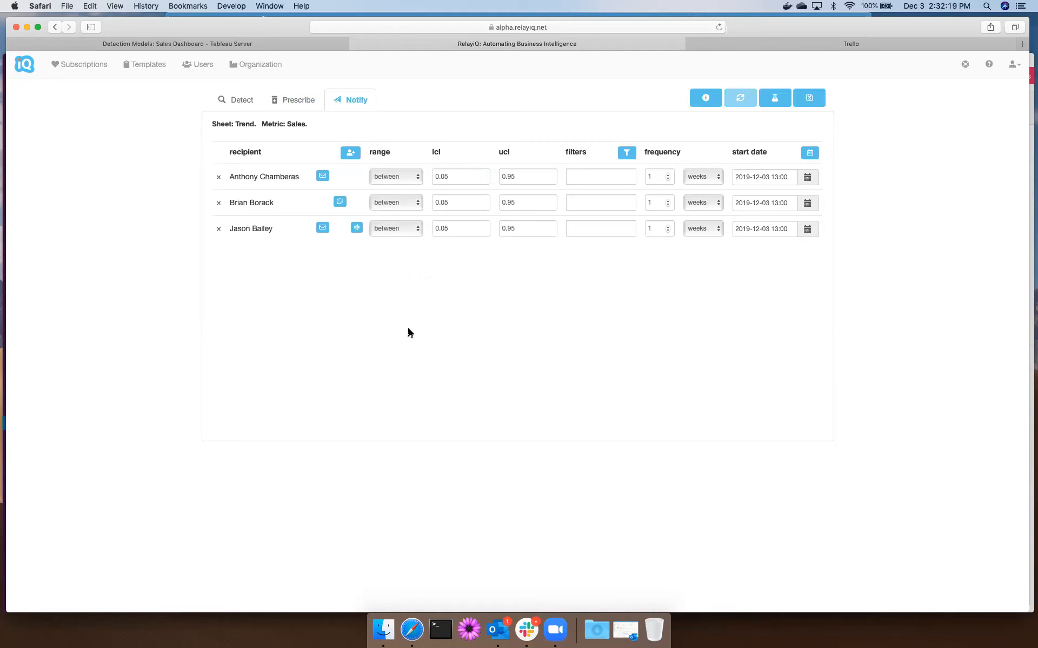
pyautogui.click(351, 153)
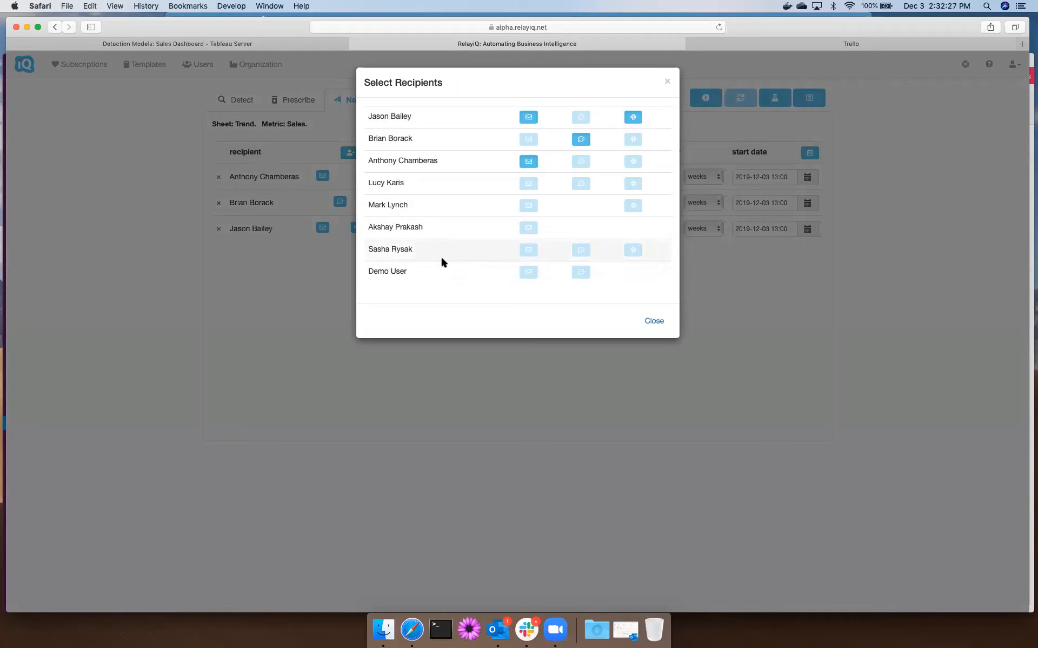
pyautogui.click(529, 207)
pyautogui.click(631, 251)
pyautogui.click(530, 274)
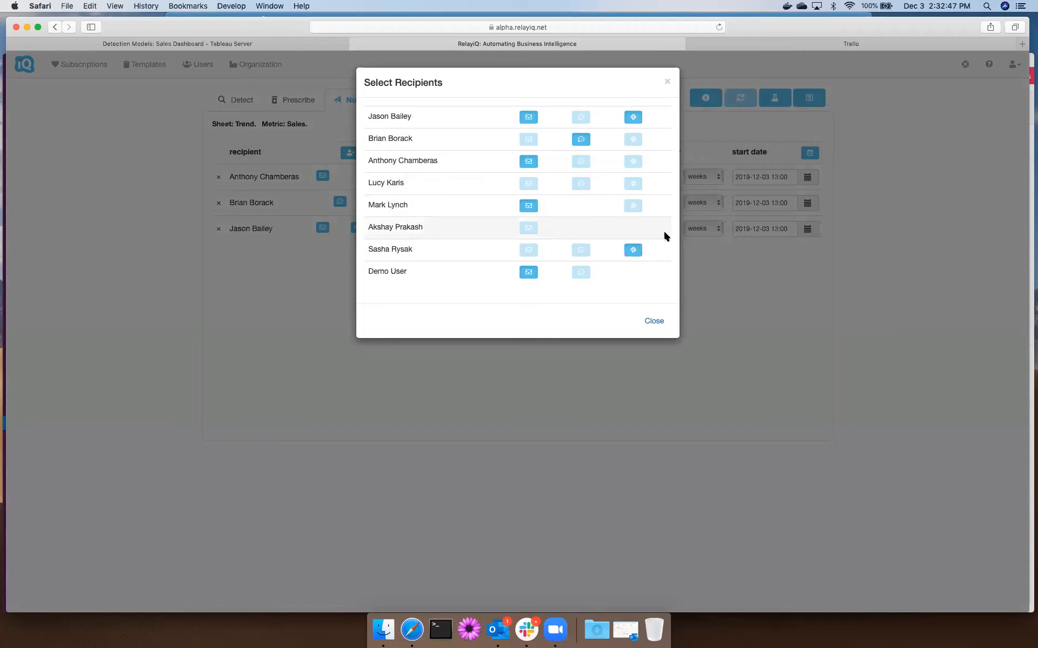
pyautogui.click(653, 321)
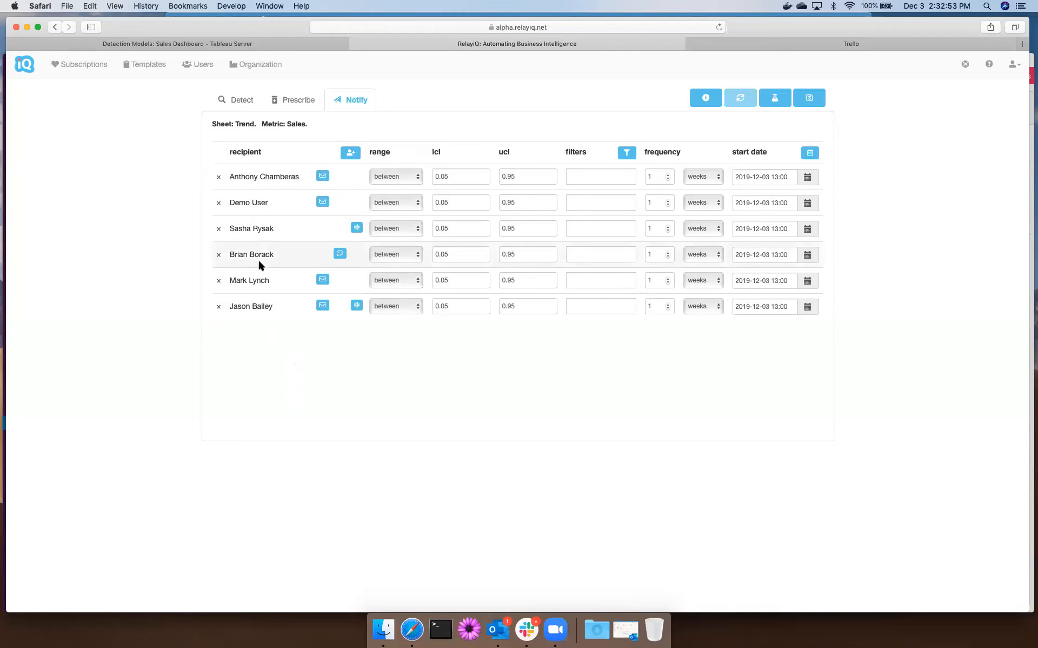
pyautogui.click(218, 283)
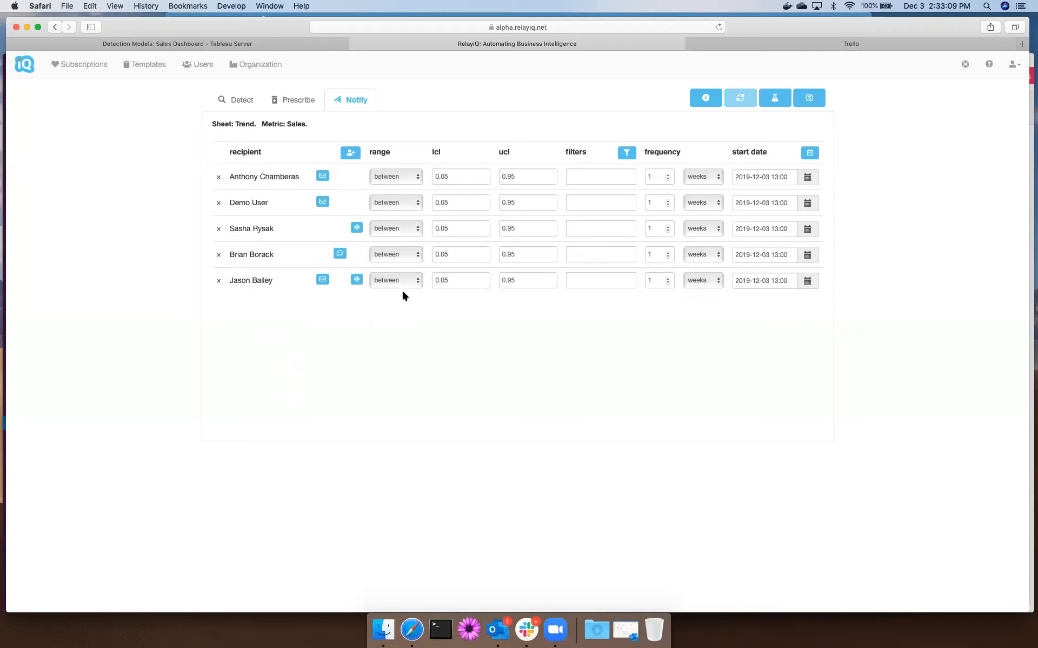
# - Set the last-row recipient's lower control limit to 0.1 and upper control limit to 0.9
pyautogui.click(459, 281)
pyautogui.press('BackSpace')
pyautogui.press('BackSpace')
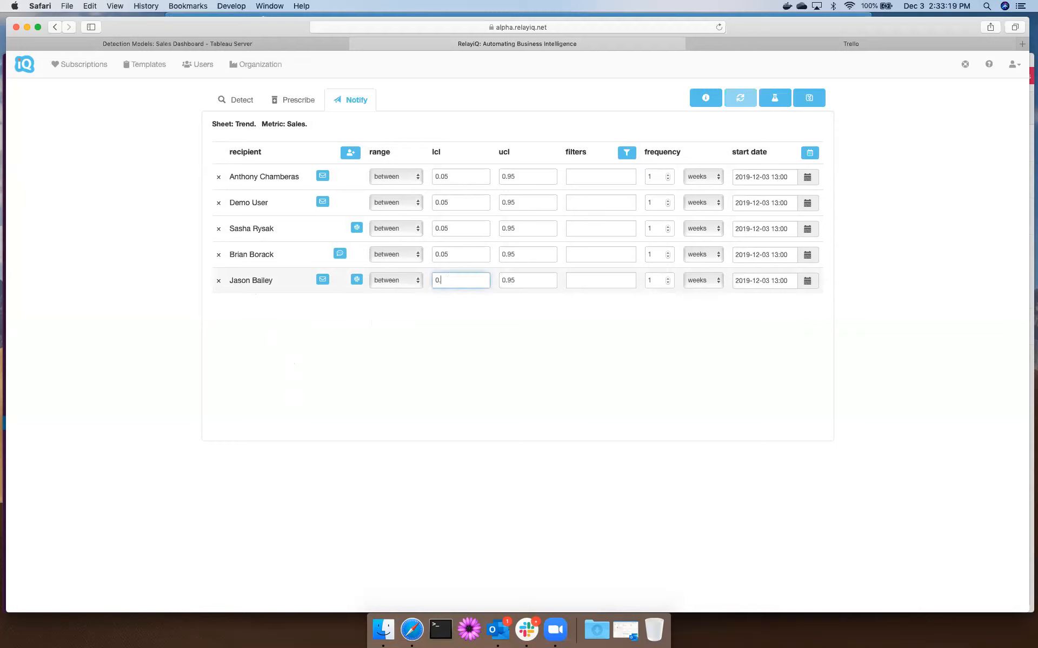
pyautogui.write('1')
pyautogui.click(516, 281)
pyautogui.press('BackSpace')
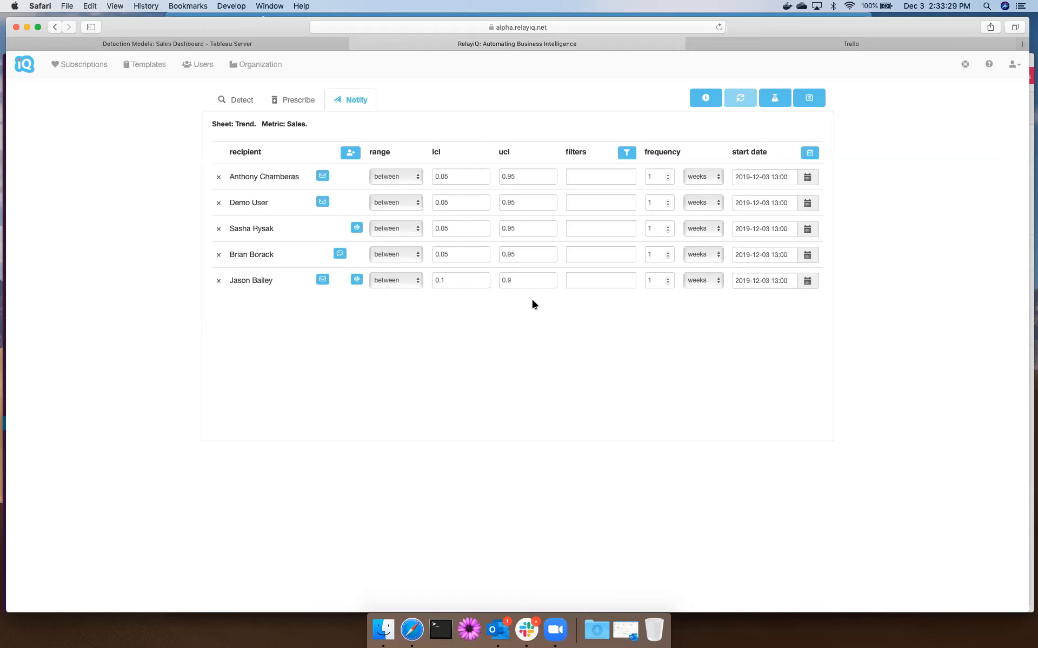
# - Set the fourth-row recipient's lower control limit to 0.01 and upper control limit to 0.99
pyautogui.click(456, 254)
pyautogui.press('BackSpace')
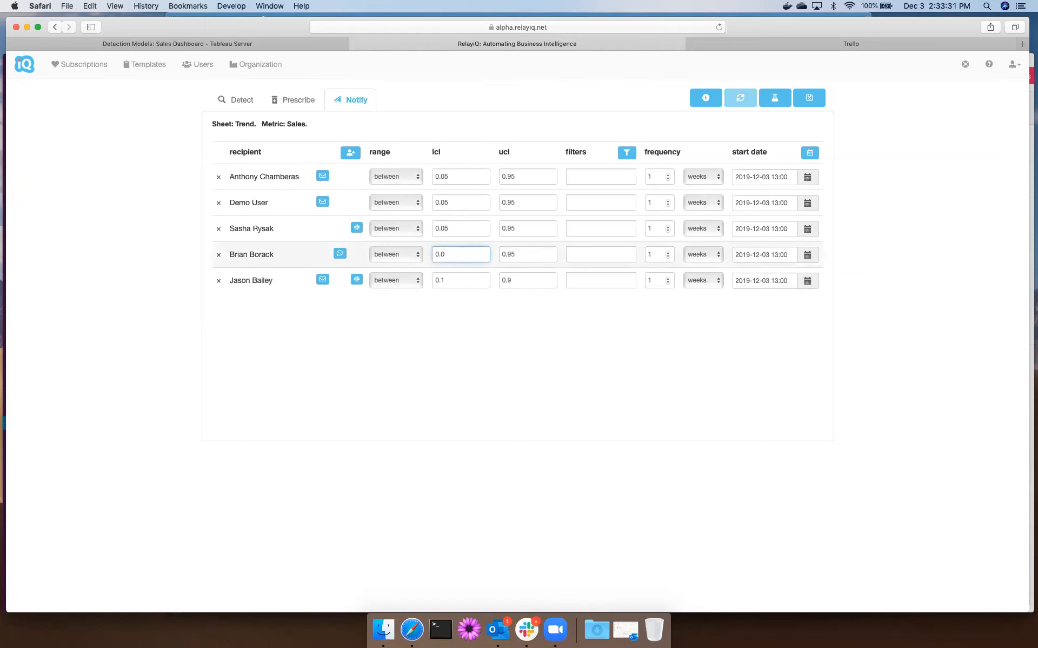
pyautogui.write('1')
pyautogui.click(517, 254)
pyautogui.press('BackSpace')
pyautogui.write('9')
pyautogui.click(523, 229)
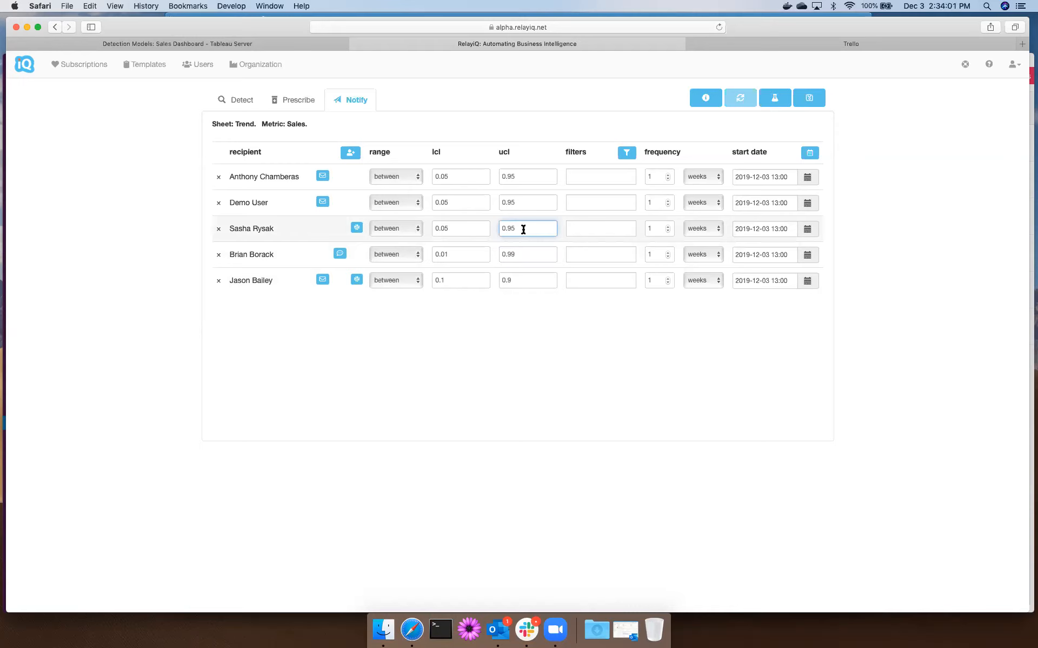
# - Add a Region filter with the default value West to all the alert's recipients
pyautogui.click(603, 180)
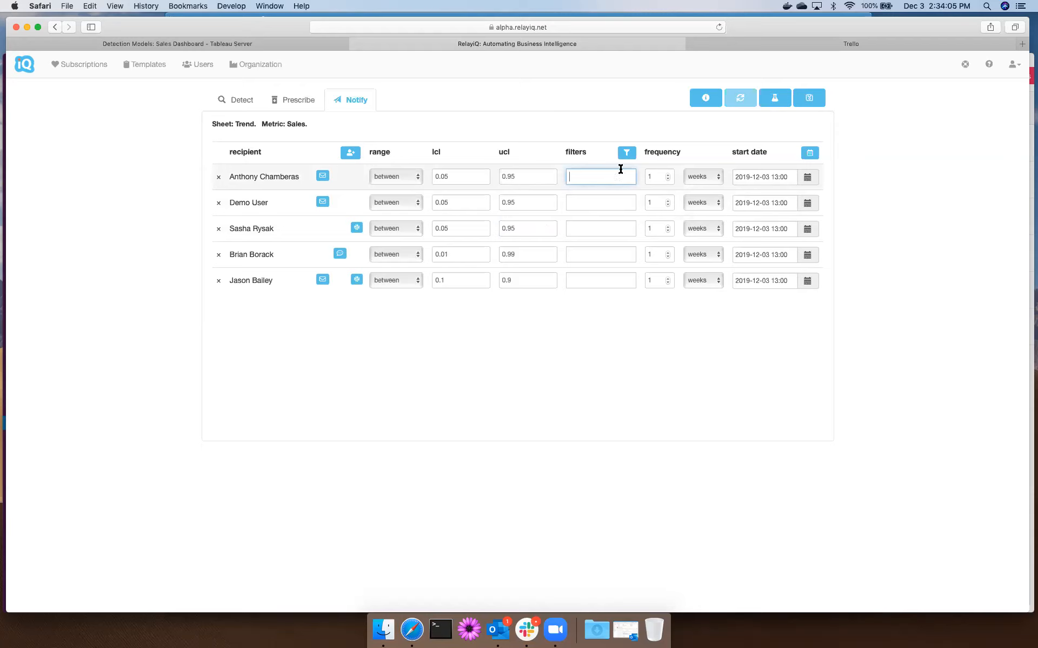
pyautogui.click(627, 156)
pyautogui.click(523, 139)
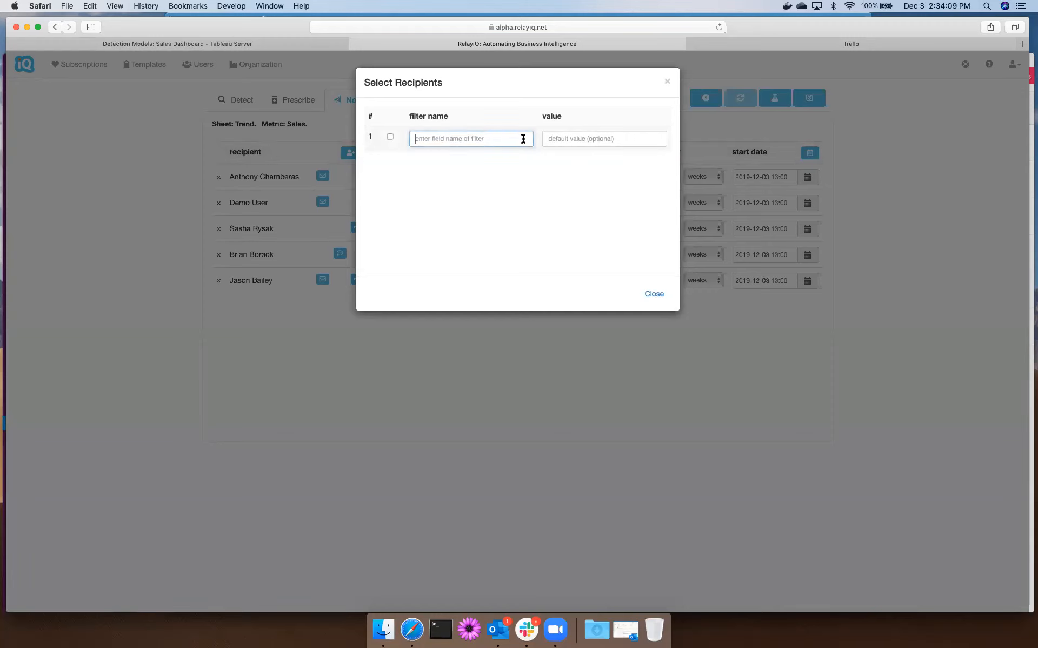
pyautogui.write('Region')
pyautogui.press('Tab')
pyautogui.write('Pro')
pyautogui.press('BackSpace')
pyautogui.press('BackSpace')
pyautogui.press('BackSpace')
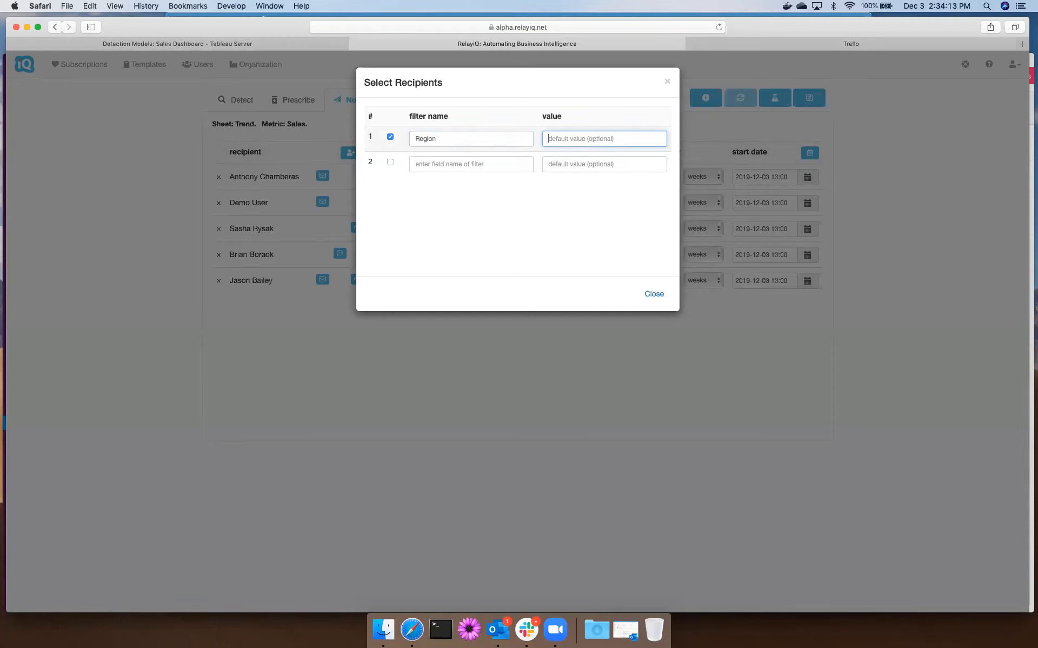
pyautogui.write('West')
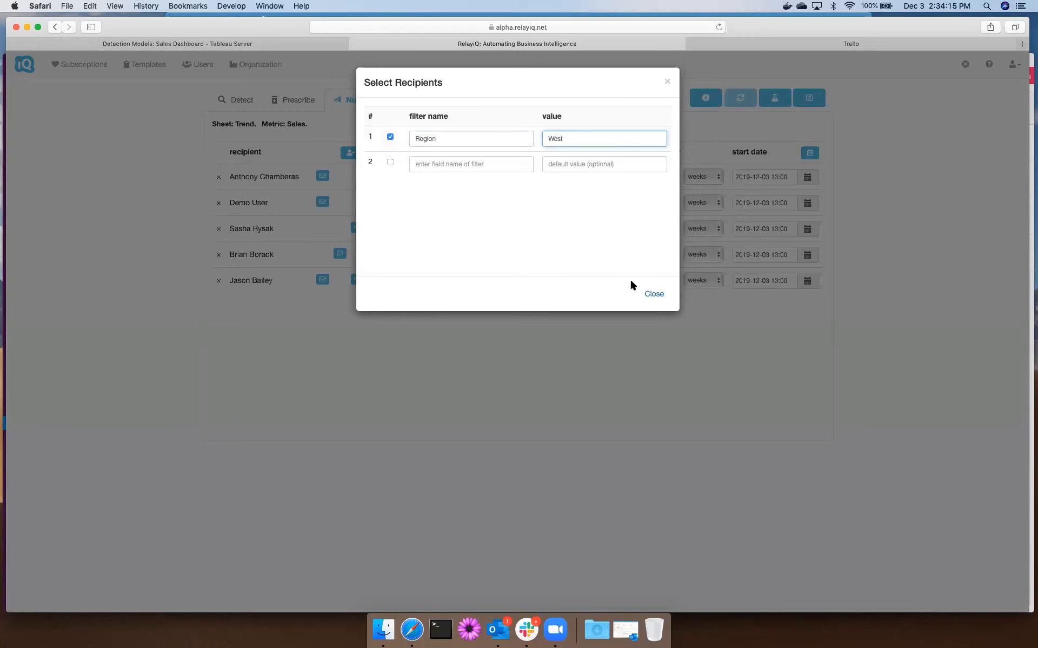
pyautogui.click(649, 298)
# - Set the Region filter to East for Demo User, South for the third-row recipient and Central for the fourth-row recipient
pyautogui.moveTo(595, 204); pyautogui.dragTo(617, 204)
pyautogui.write('East')
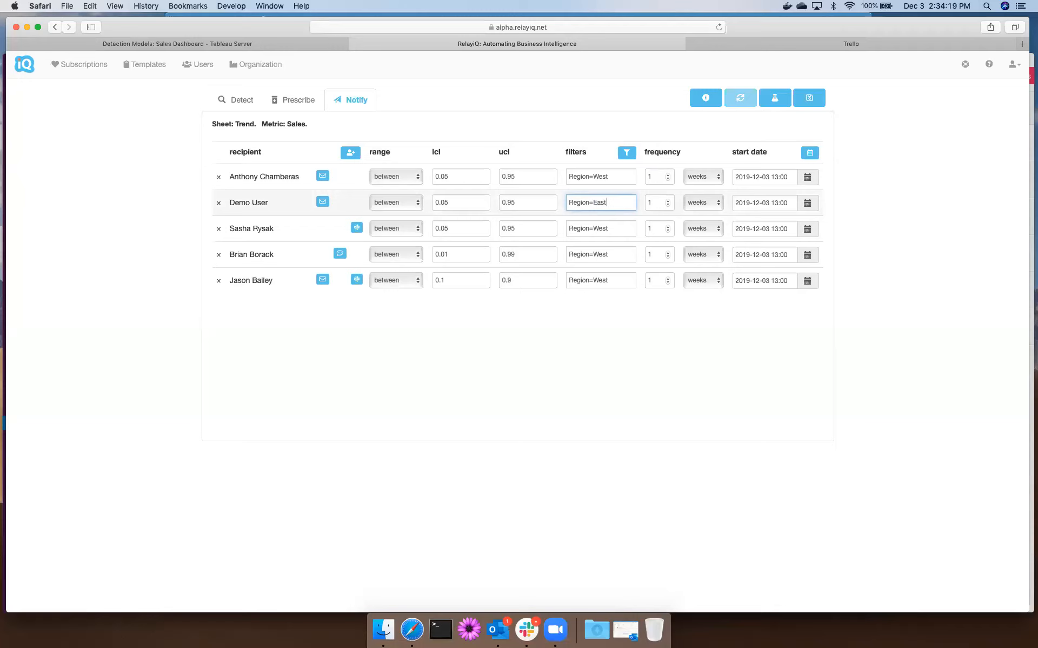
pyautogui.doubleClick(602, 226)
pyautogui.write('South')
pyautogui.doubleClick(598, 252)
pyautogui.write('Cet')
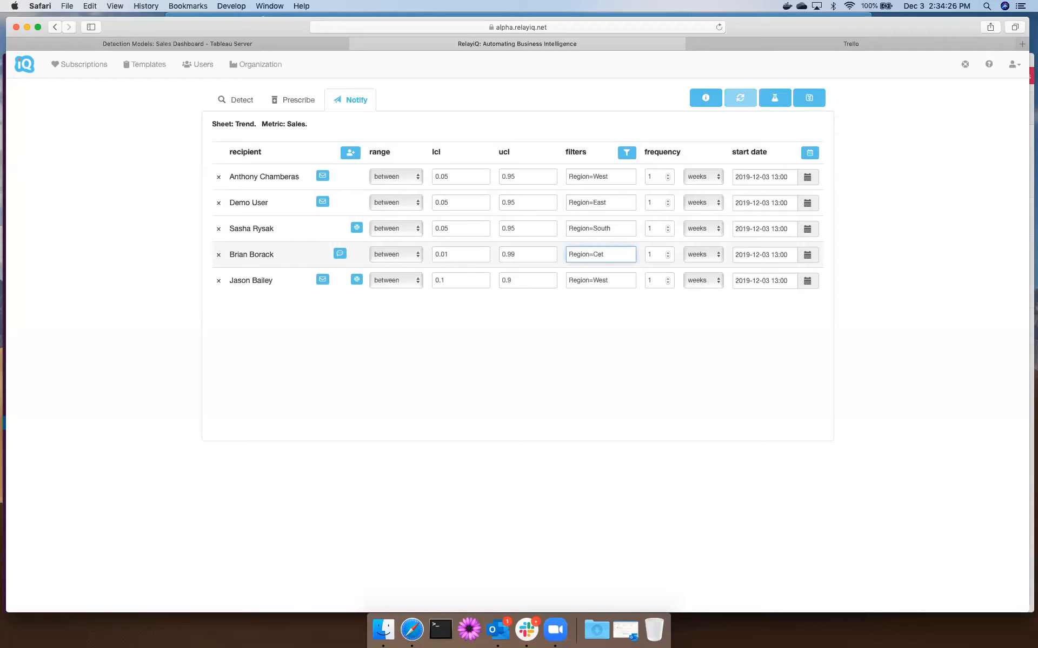
pyautogui.press('BackSpace')
pyautogui.write('ntral')
# - Extend the last-row recipient's filter to Region=West,East
pyautogui.click(602, 281)
pyautogui.doubleClick(602, 281)
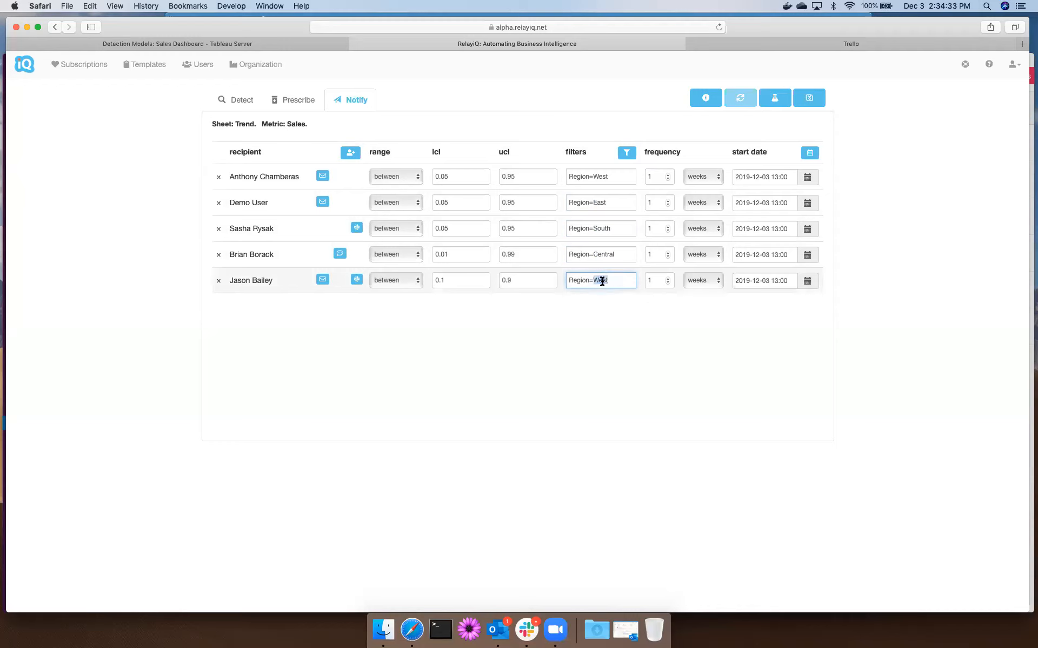
pyautogui.press('Right')
pyautogui.write(',Eat')
pyautogui.press('BackSpace')
pyautogui.write('ast')
pyautogui.click(588, 383)
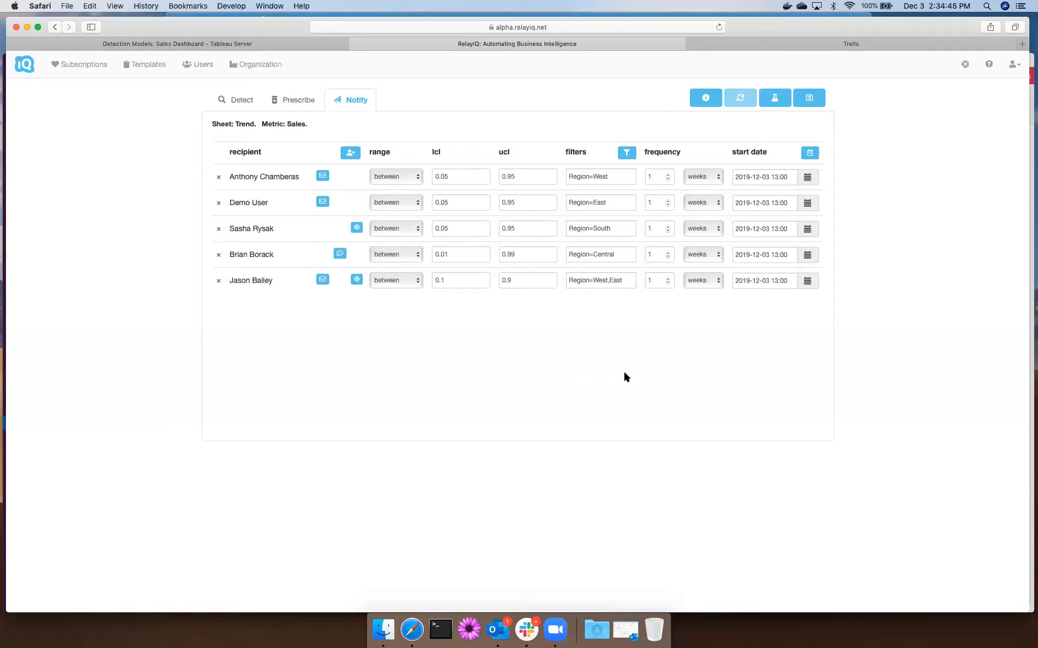
# - Save the alert as Sales Alert with the description "This is a notifications for when seasonal trends for sales are not realized."
pyautogui.click(810, 101)
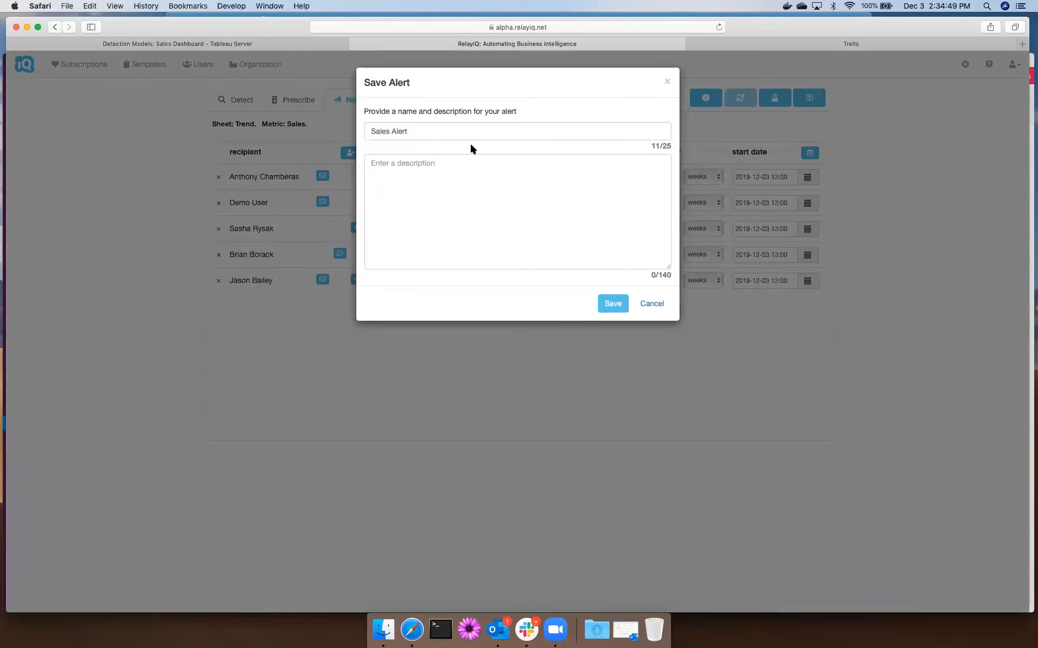
pyautogui.click(465, 131)
pyautogui.click(469, 167)
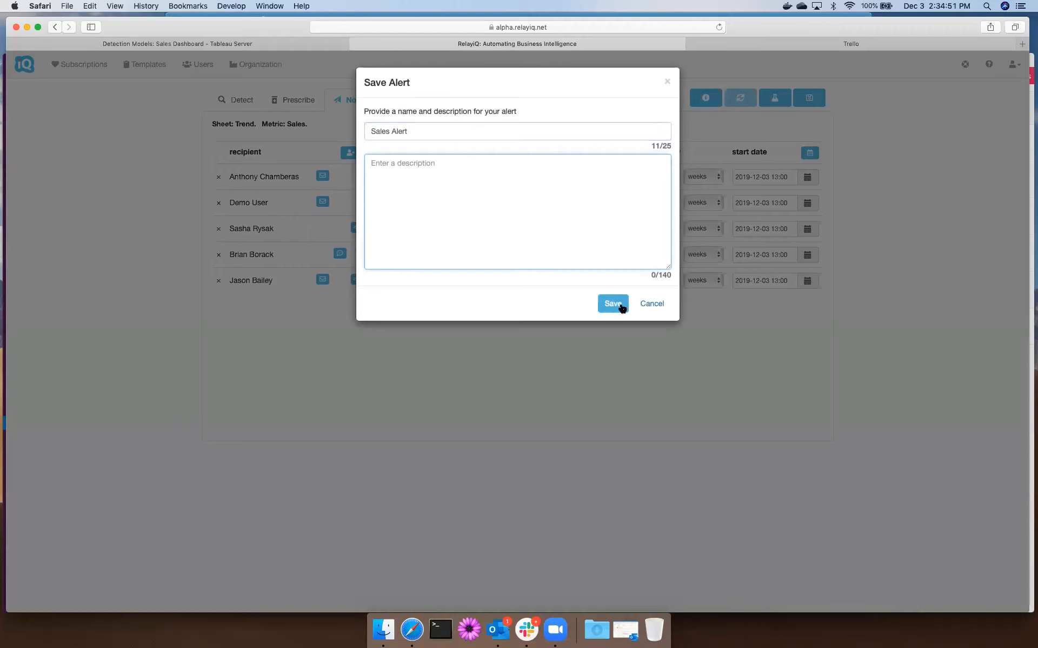
pyautogui.write('This is a notifications for when ')
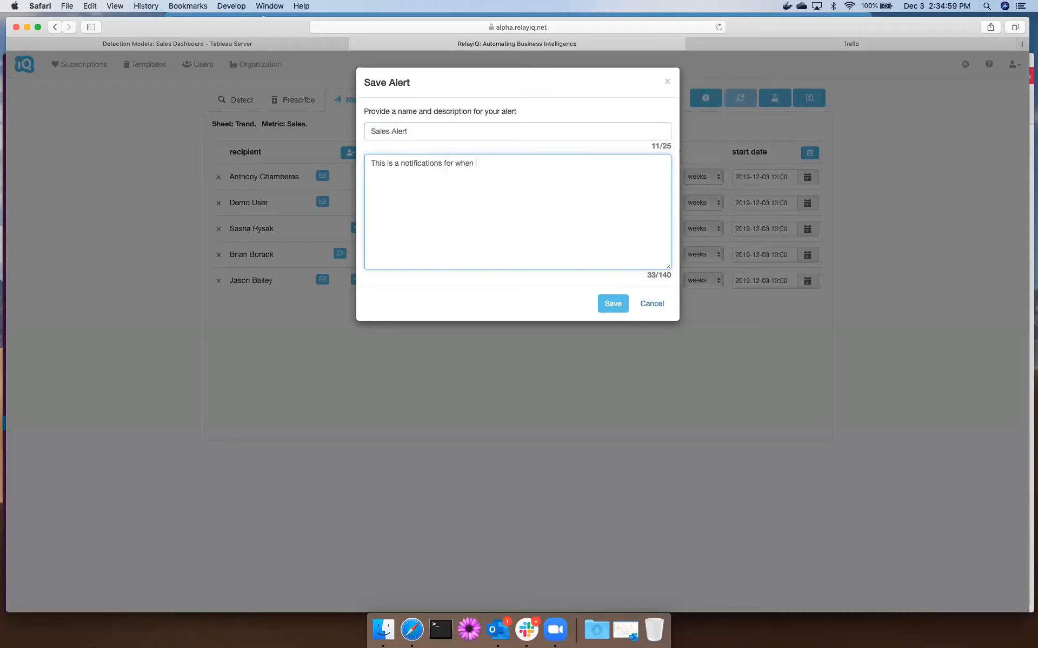
pyautogui.write('seasonal trends for sales are not realized.')
pyautogui.click(612, 304)
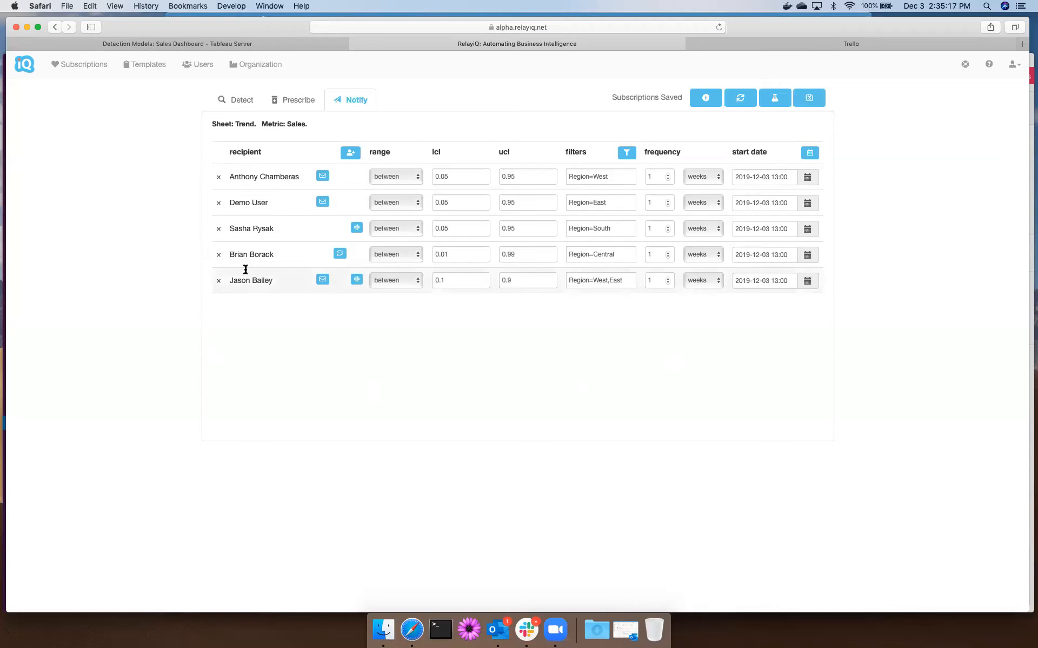
# - Open the Sales Alert subscription and switch its notification channel from email to chat message
pyautogui.click(91, 66)
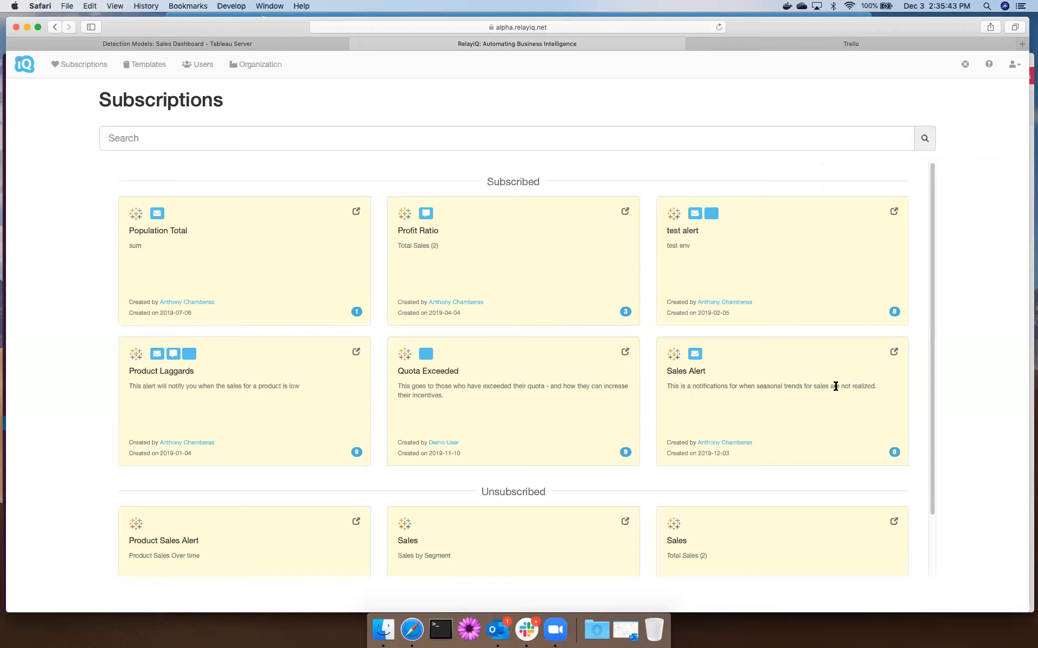
pyautogui.click(893, 354)
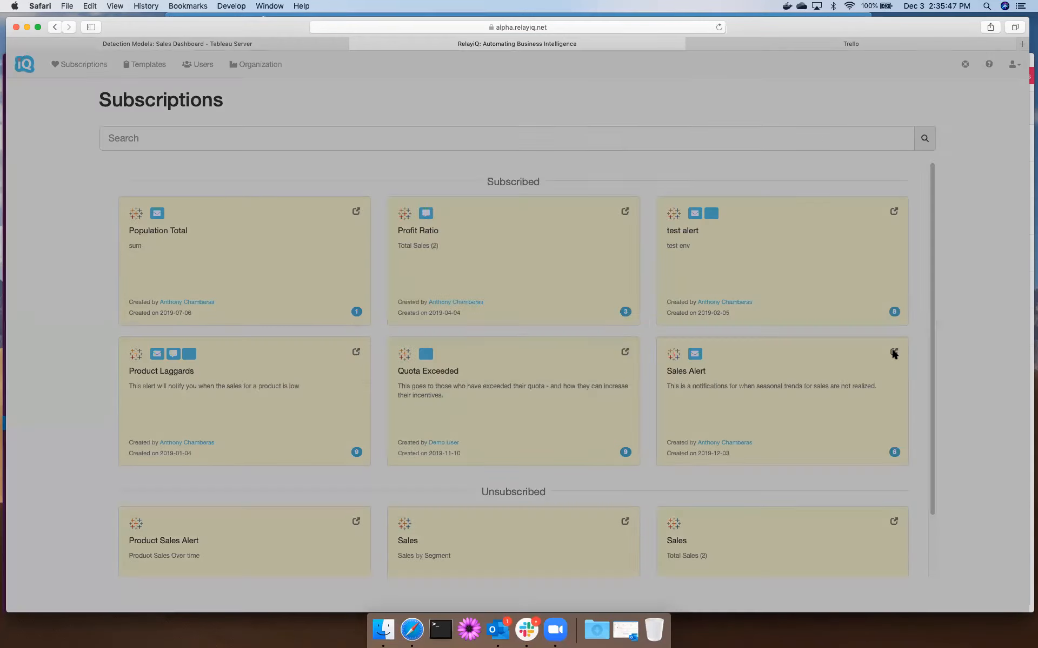
pyautogui.click(519, 153)
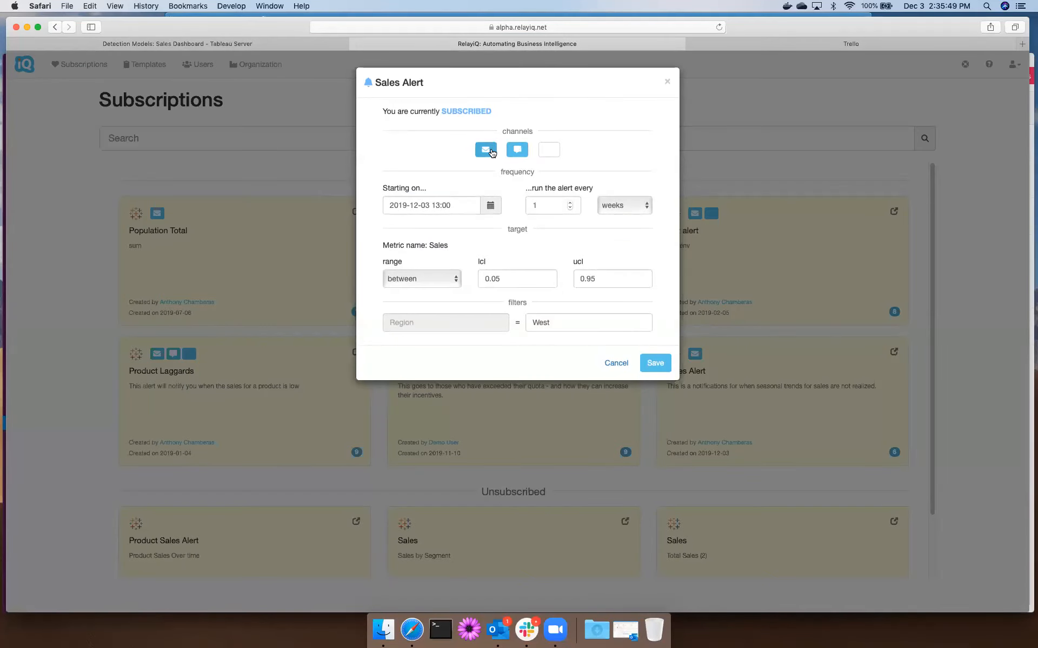
# - Set the Sales Alert subscription's Region filter to East, save the subscription and close its settings
pyautogui.moveTo(566, 326); pyautogui.dragTo(530, 325)
pyautogui.write('East')
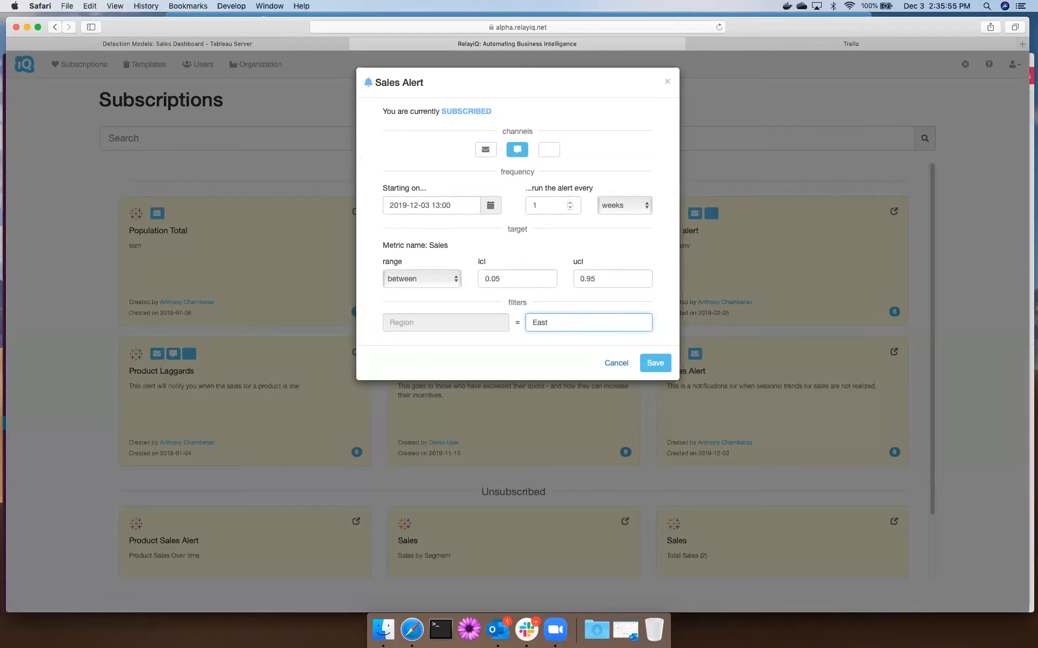
pyautogui.click(651, 366)
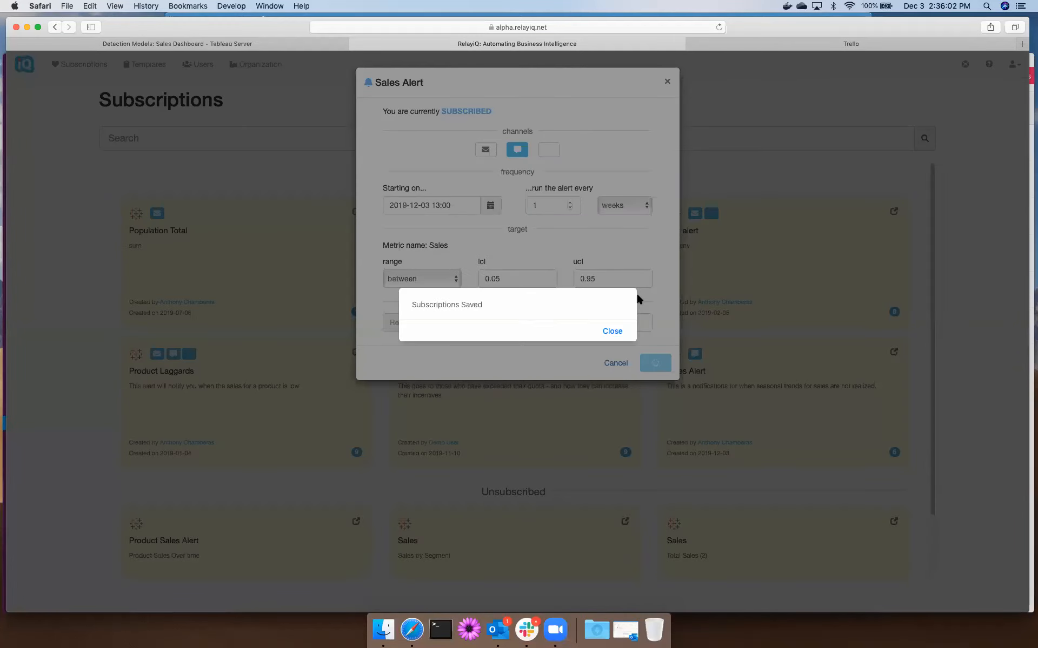
pyautogui.click(615, 332)
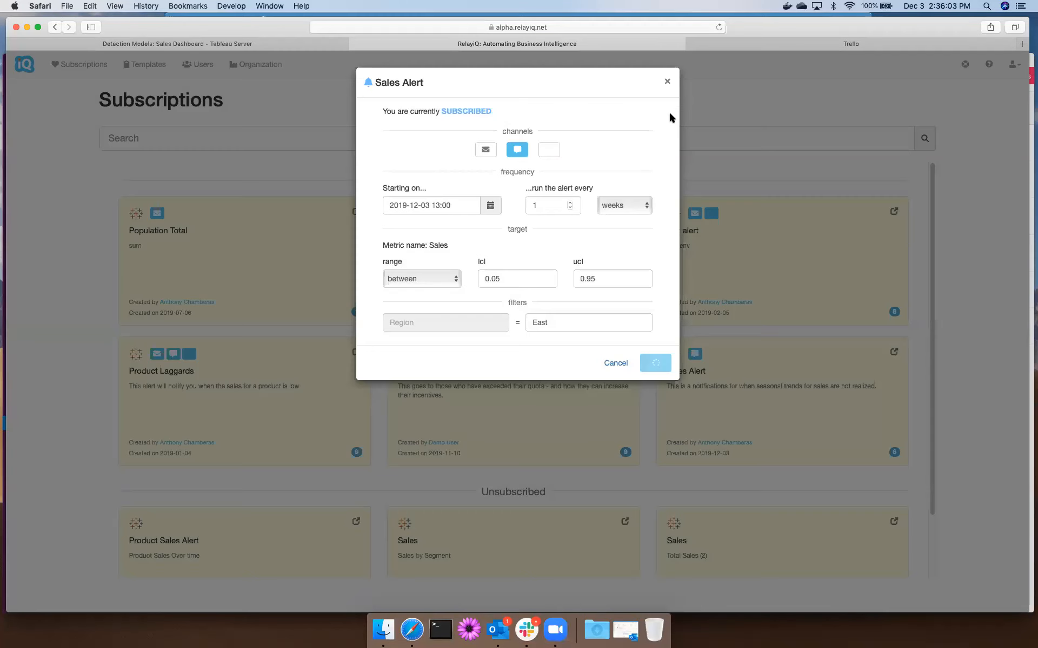
pyautogui.click(667, 82)
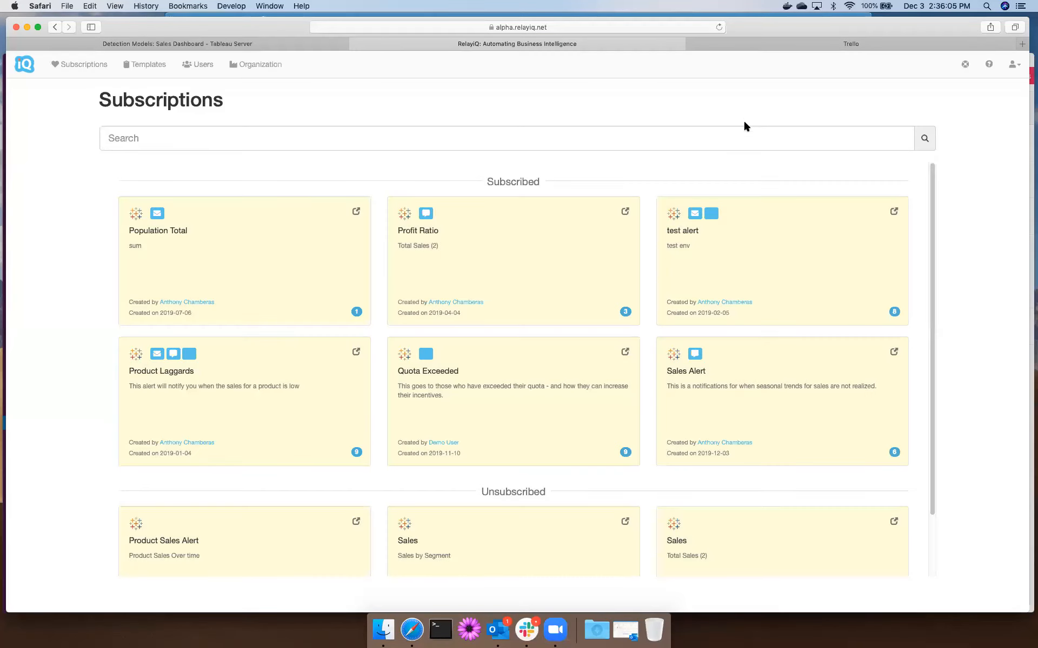
pyautogui.click(739, 135)
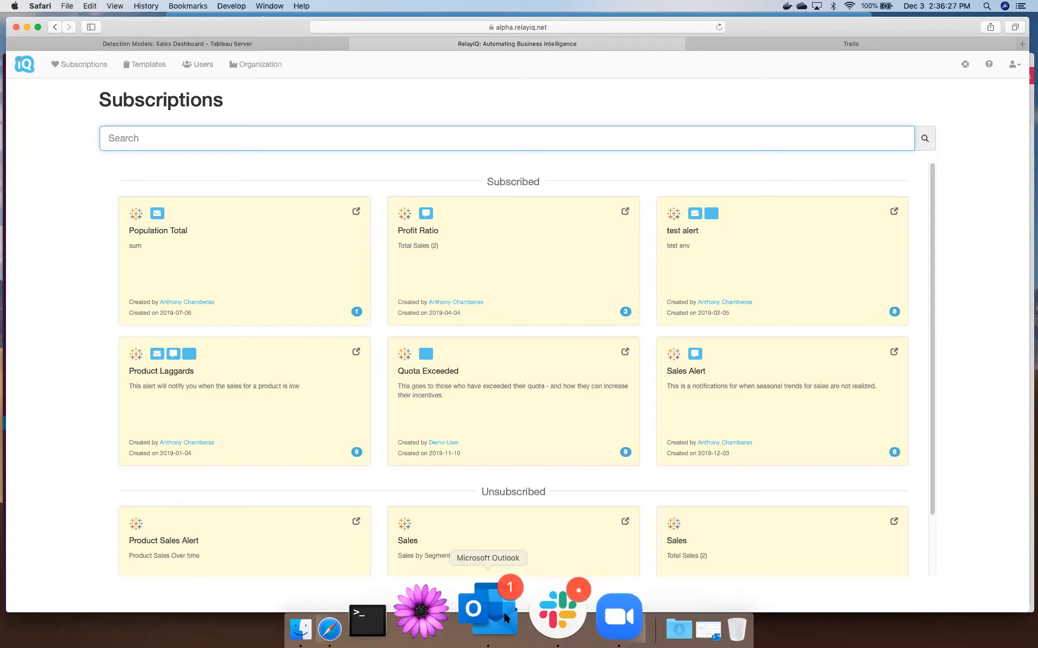
# - Switch to Outlook, open the Sales Alert! email from RelayiQ in its own window and download its pictures
pyautogui.click(504, 612)
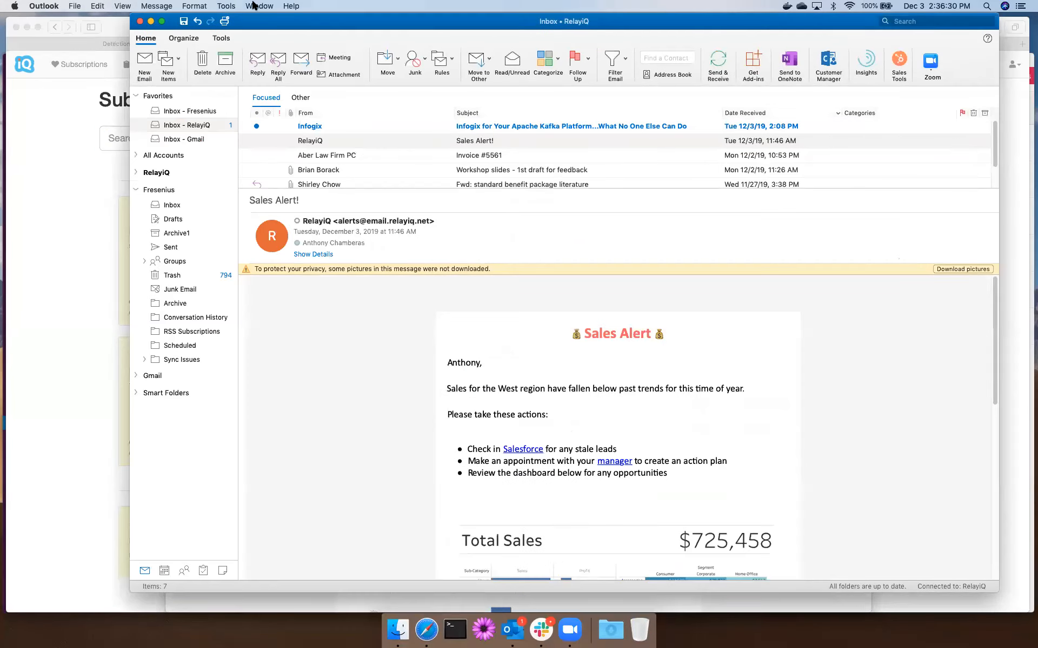
pyautogui.moveTo(341, 24); pyautogui.dragTo(266, 295)
pyautogui.press('super+w')
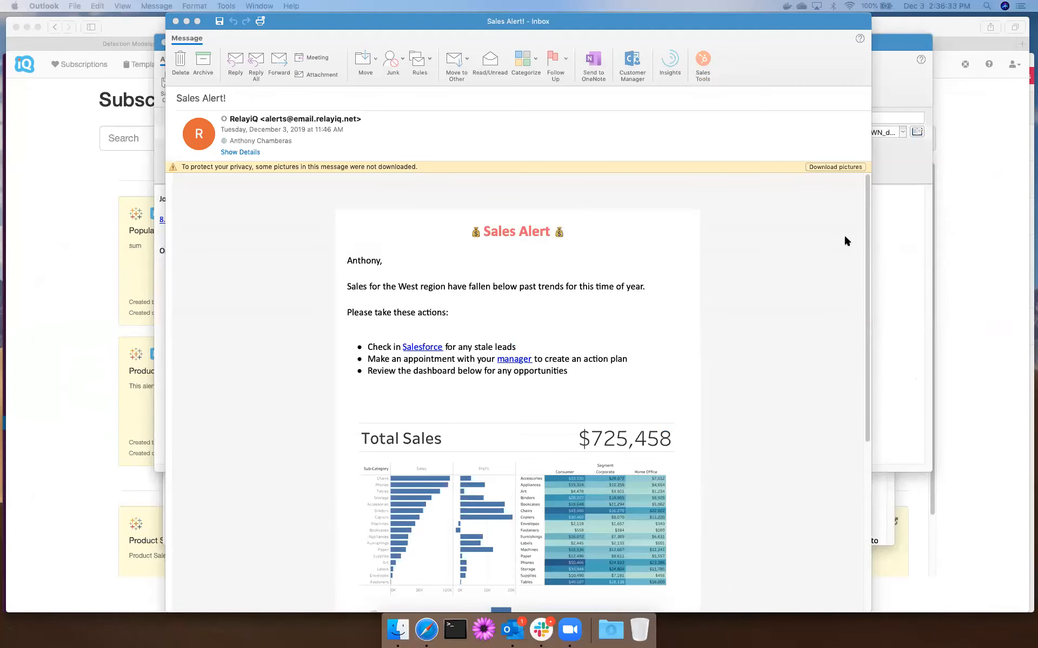
pyautogui.click(842, 168)
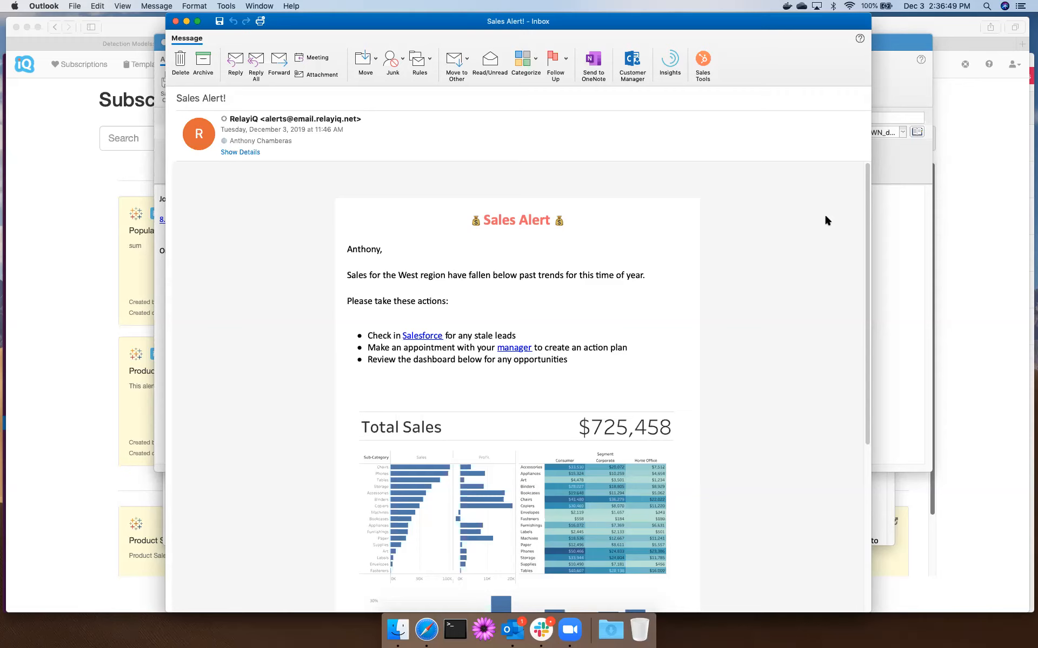
# - Examine the Sales Alert! email's heading, recipient greeting, region name and embedded dashboard charts
pyautogui.moveTo(470, 220); pyautogui.dragTo(565, 217)
pyautogui.click(592, 221)
pyautogui.doubleClick(361, 247)
pyautogui.doubleClick(408, 275)
pyautogui.scroll(-5, 473, 492)
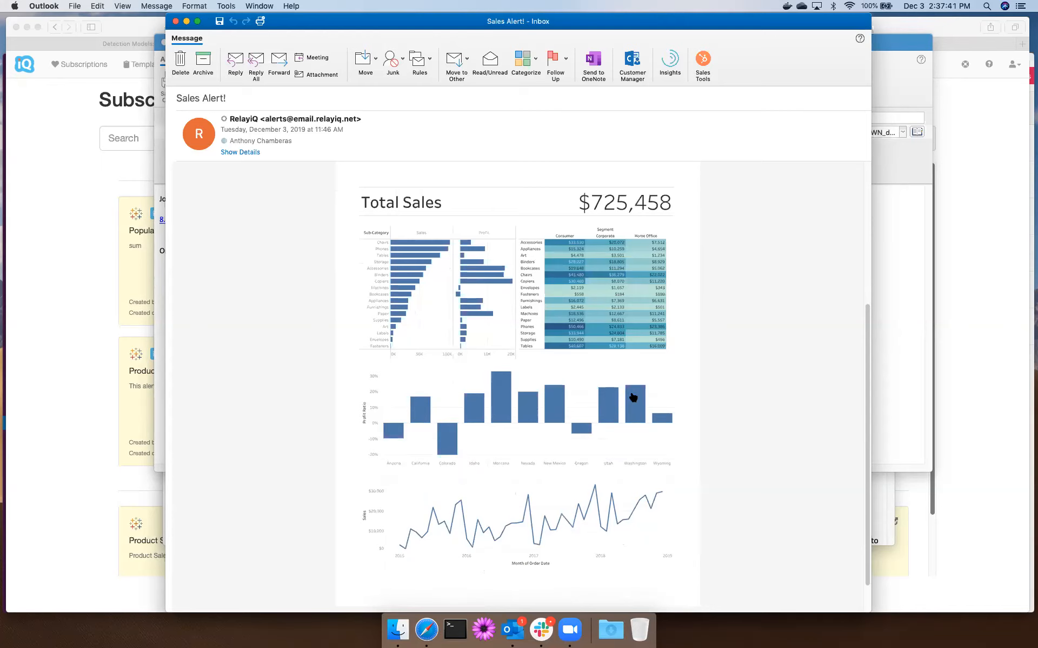
pyautogui.scroll(5, 630, 398)
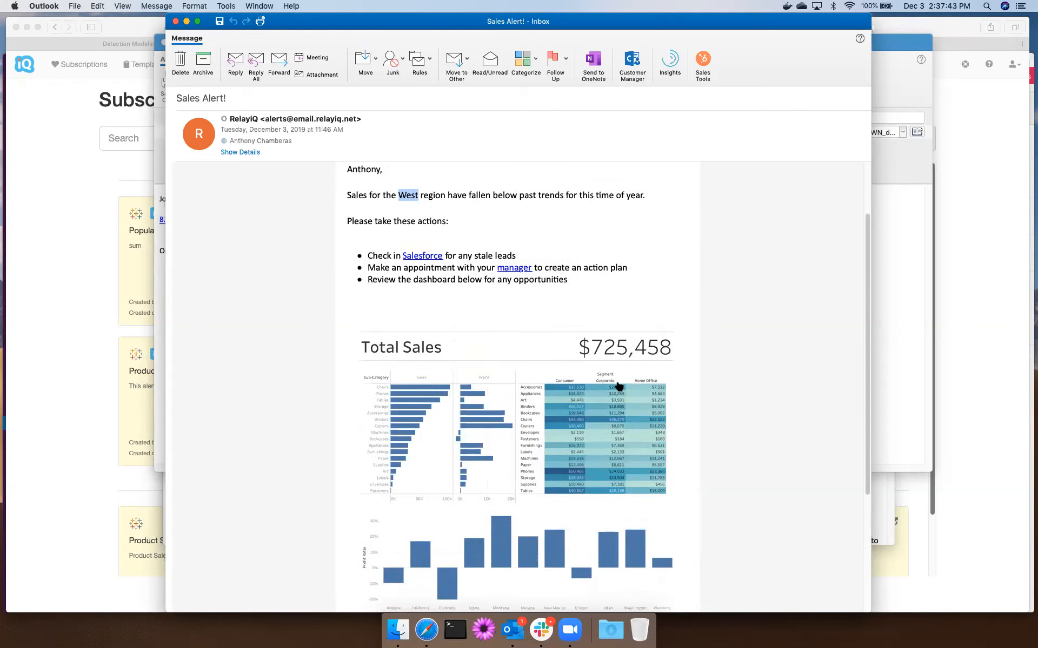
# - View the email's Salesforce link and close its page, and open the manager link to the meeting scheduling page from Outlook
pyautogui.click(378, 222)
pyautogui.click(422, 256)
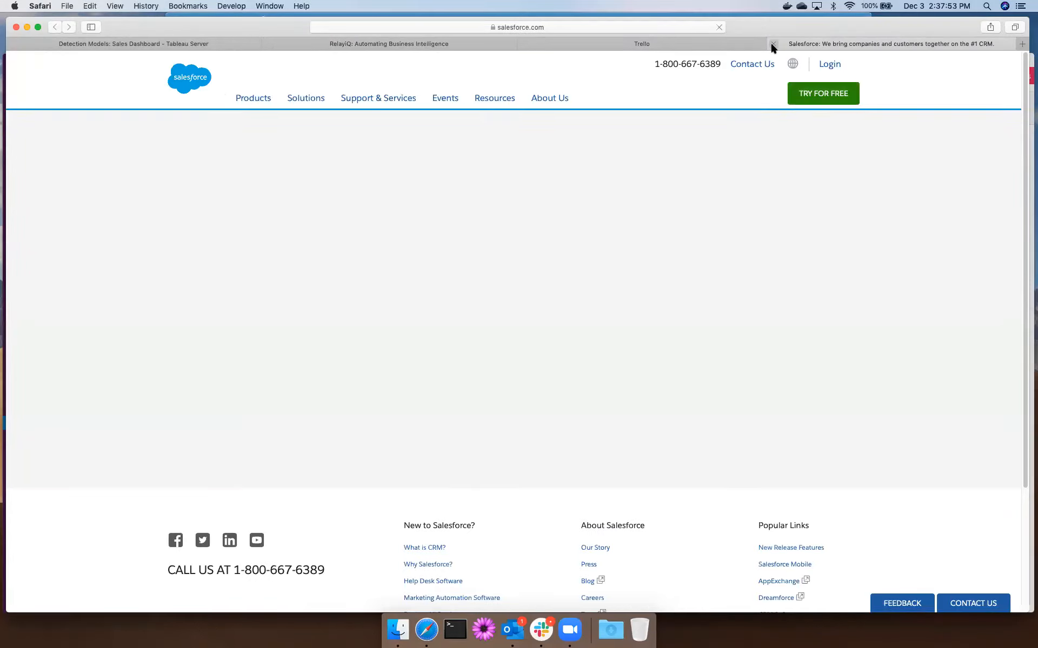
pyautogui.press('super+w')
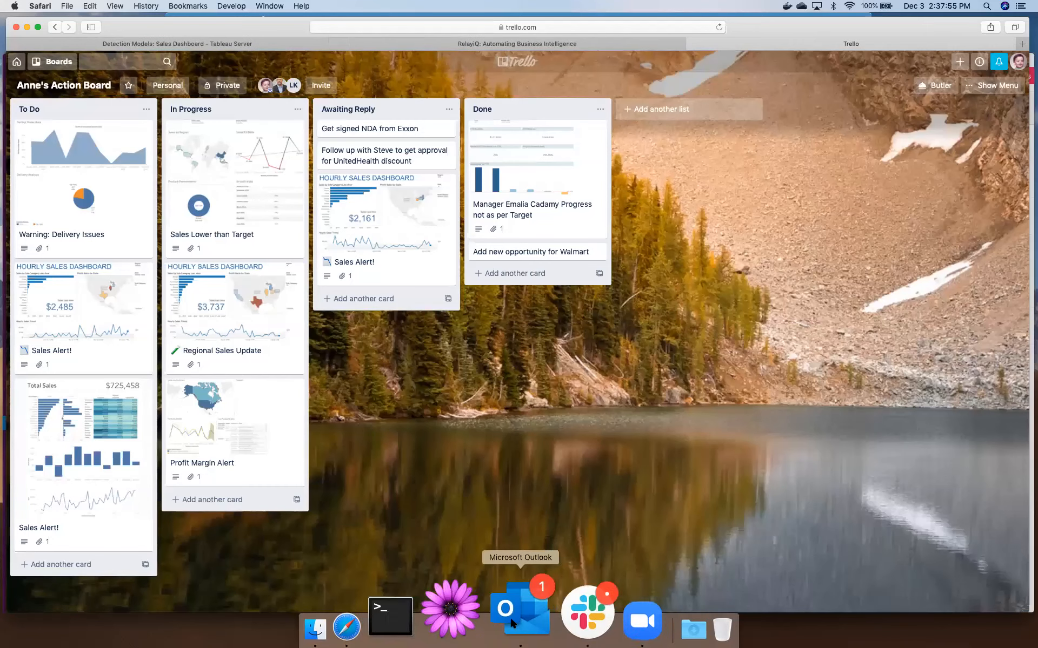
pyautogui.click(517, 610)
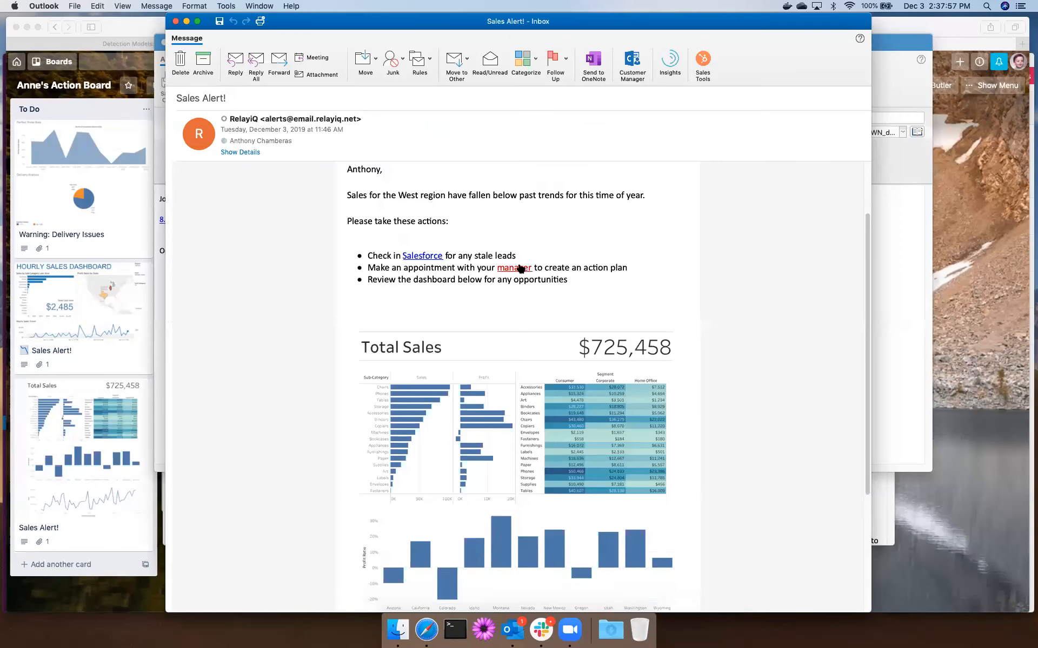
pyautogui.click(520, 269)
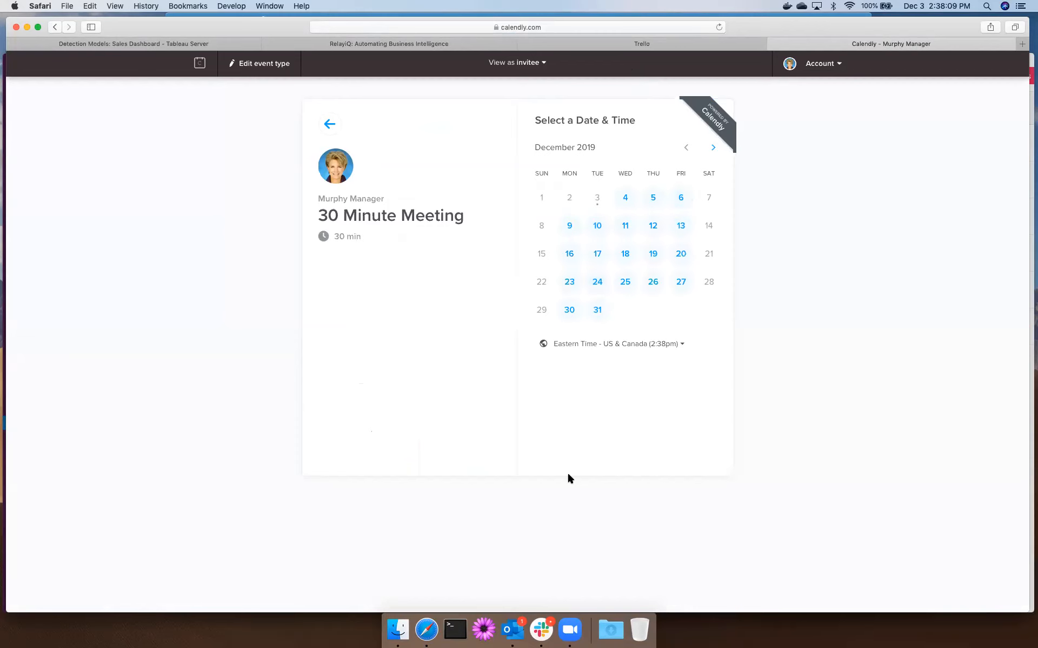
# - Return to the email in Outlook and open its embedded dashboard image to view the Sales Dashboard on Tableau Server
pyautogui.click(505, 629)
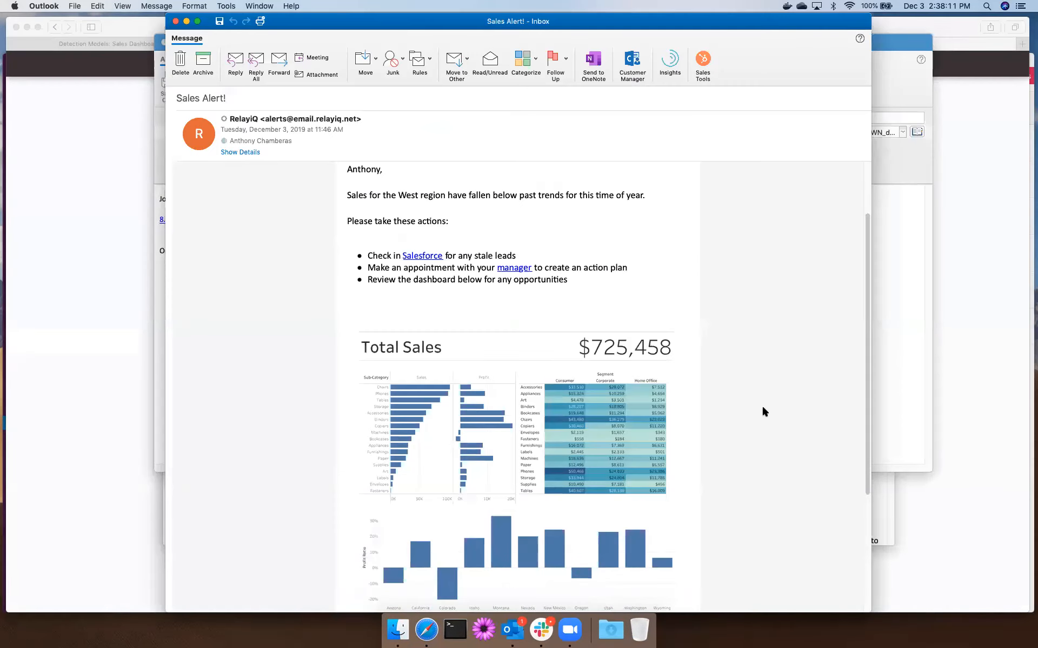
pyautogui.scroll(-2, 762, 408)
pyautogui.scroll(-2, 762, 408)
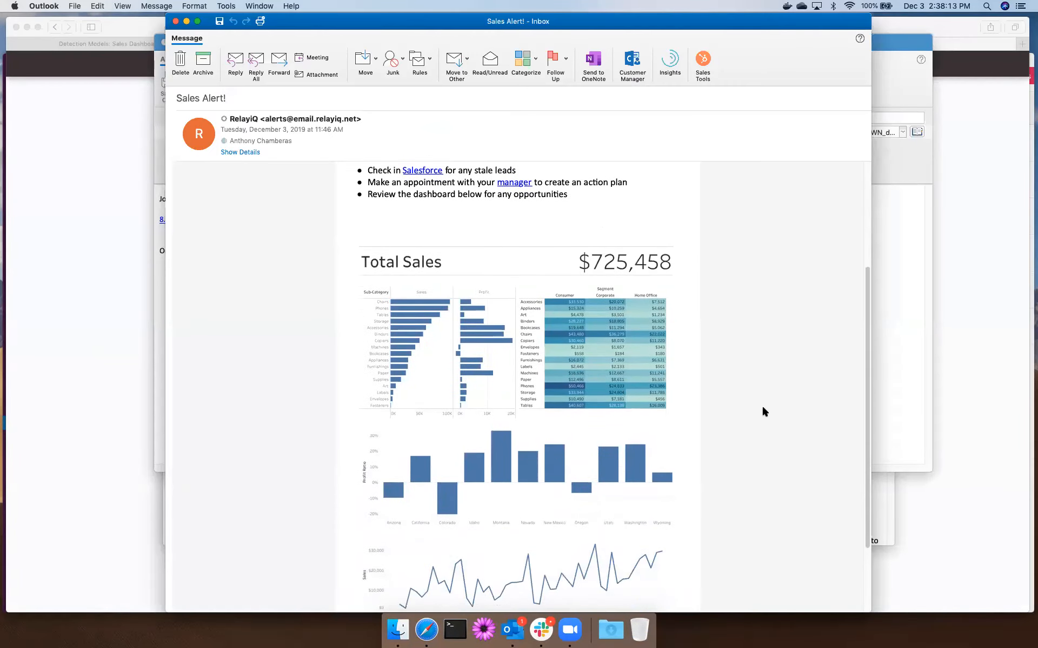
pyautogui.scroll(-1, 762, 408)
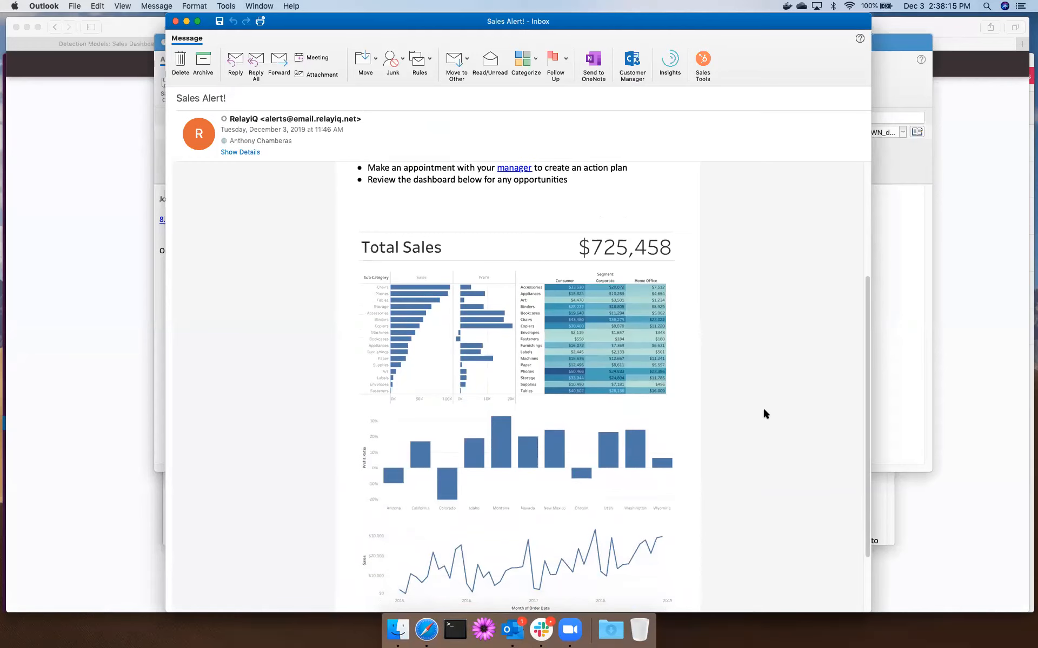
pyautogui.scroll(-1, 763, 411)
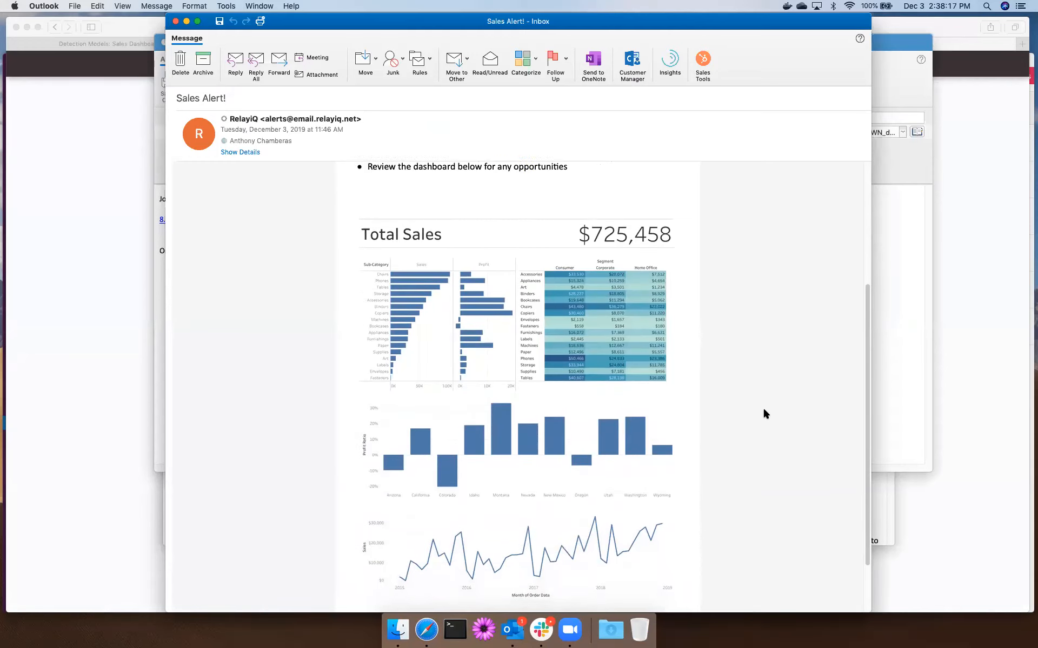
pyautogui.scroll(-2, 764, 410)
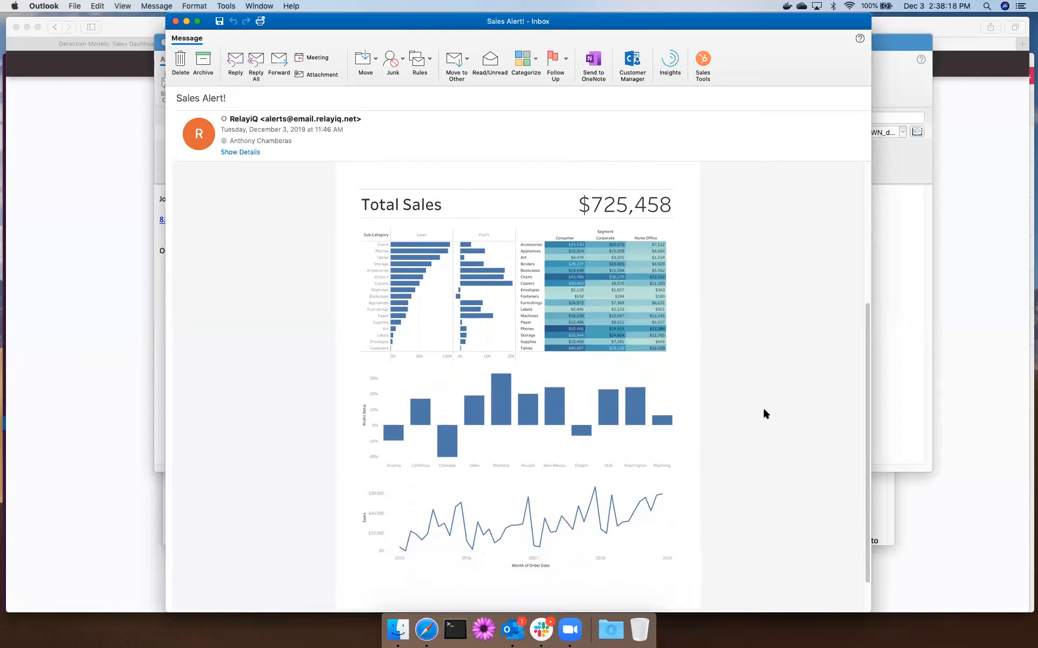
pyautogui.click(528, 347)
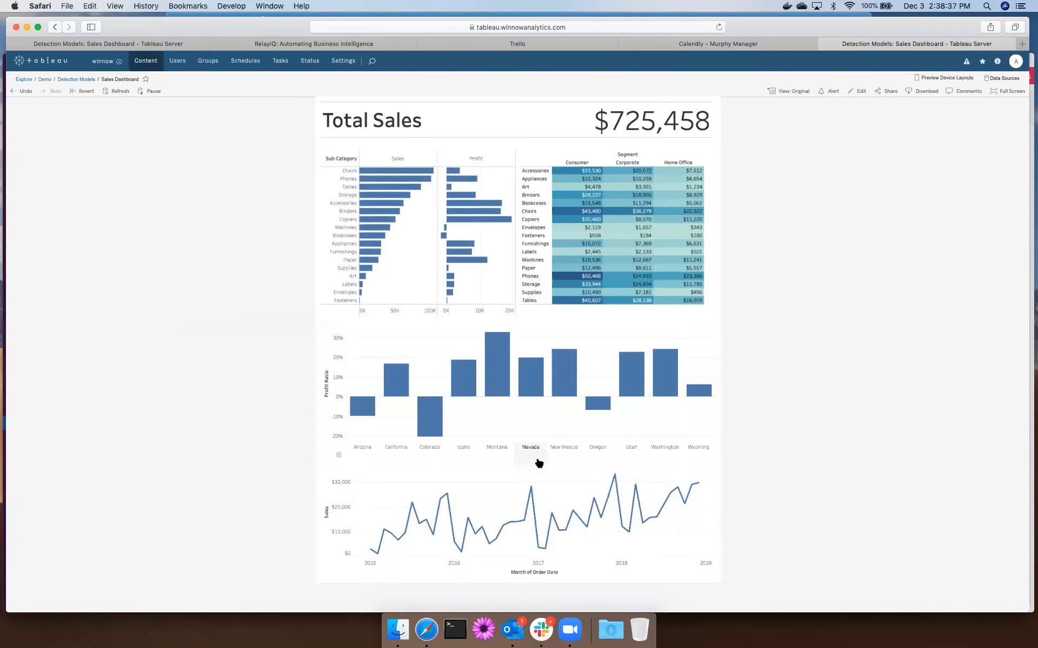
pyautogui.moveTo(667, 108)
# - Switch to Slack and look back through the RelayiQ alerts in the Slackbot conversation to Friday, October 4th
pyautogui.click(543, 635)
pyautogui.click(61, 368)
pyautogui.scroll(2, 352, 385)
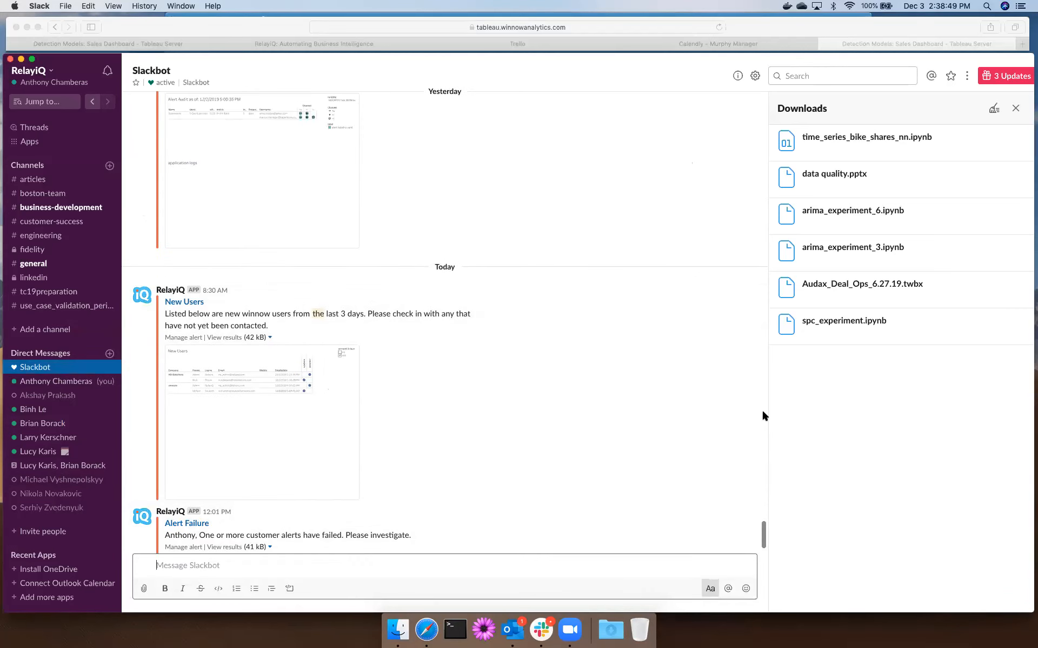
pyautogui.moveTo(763, 532); pyautogui.dragTo(718, 124)
pyautogui.scroll(15, 716, 122)
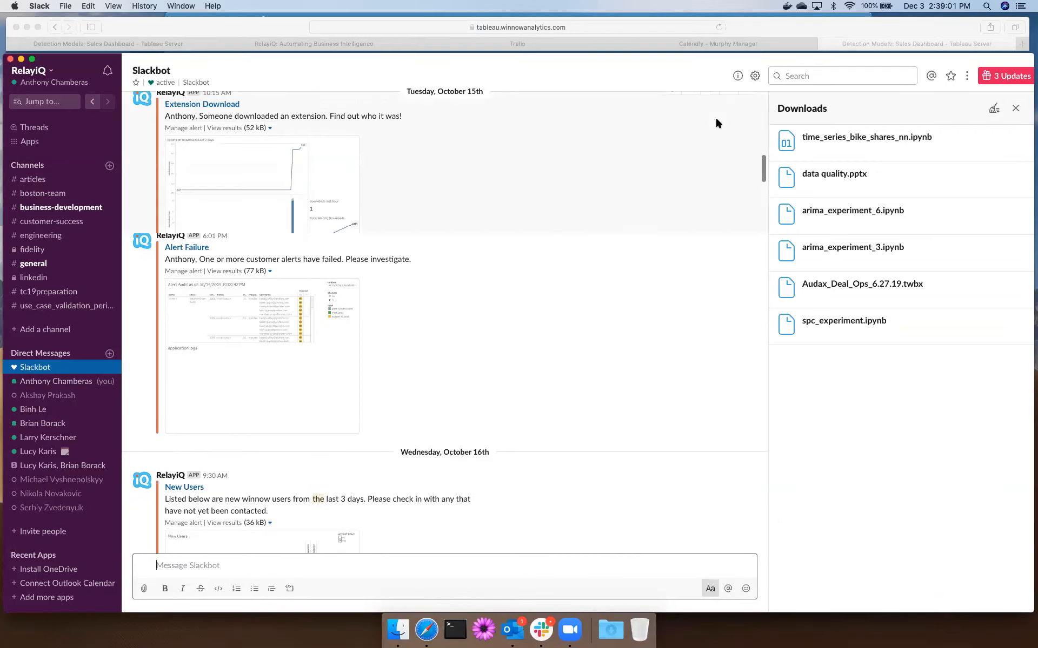
pyautogui.scroll(15, 714, 113)
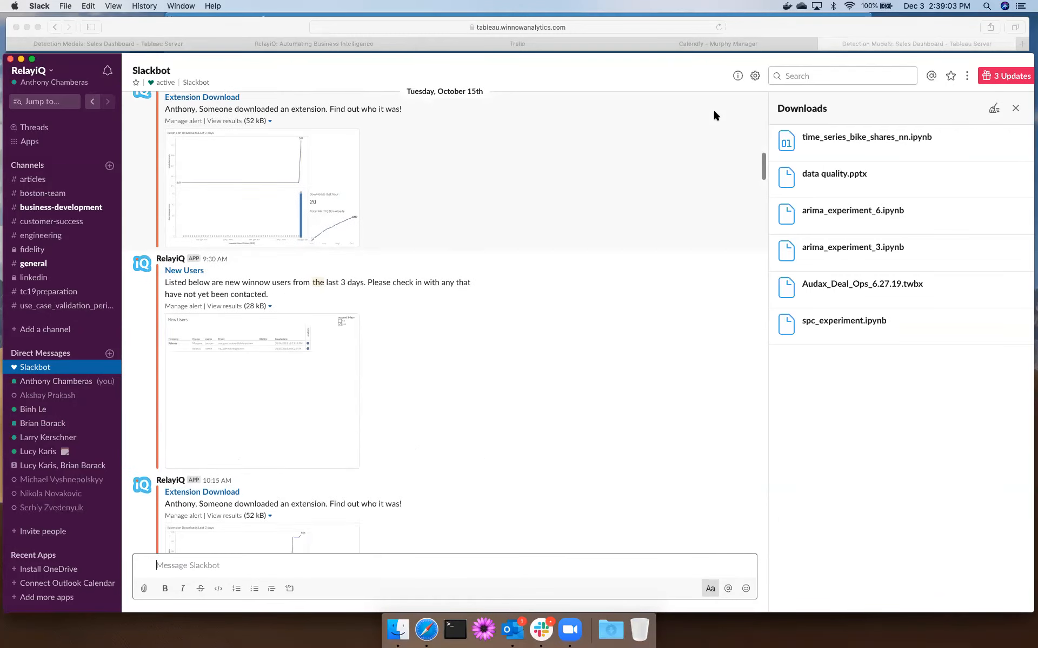
pyautogui.scroll(15, 715, 97)
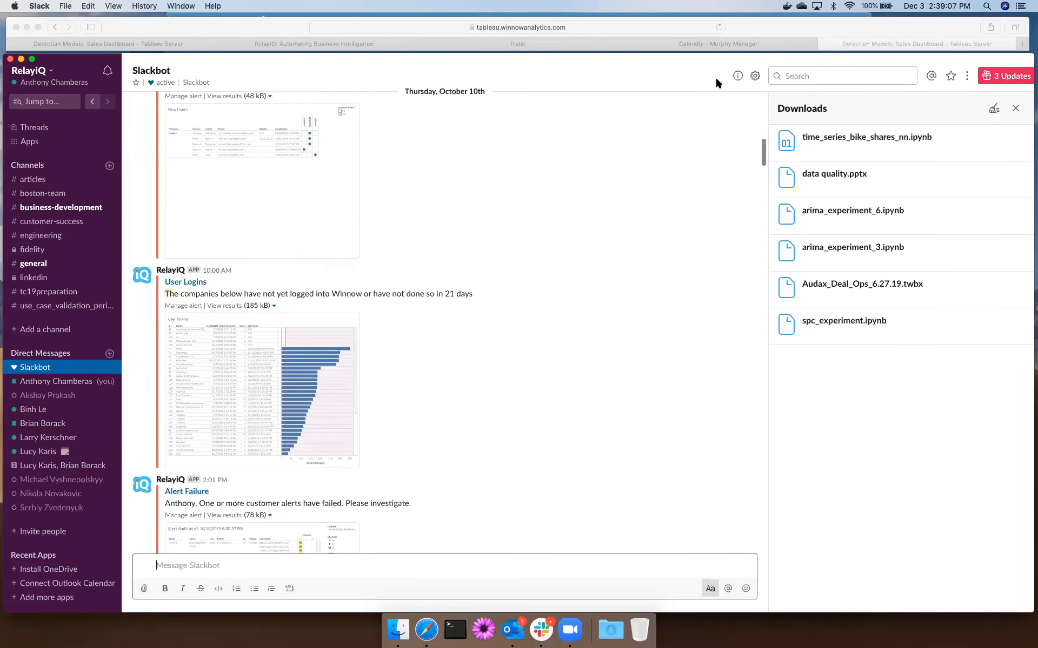
pyautogui.scroll(10, 715, 82)
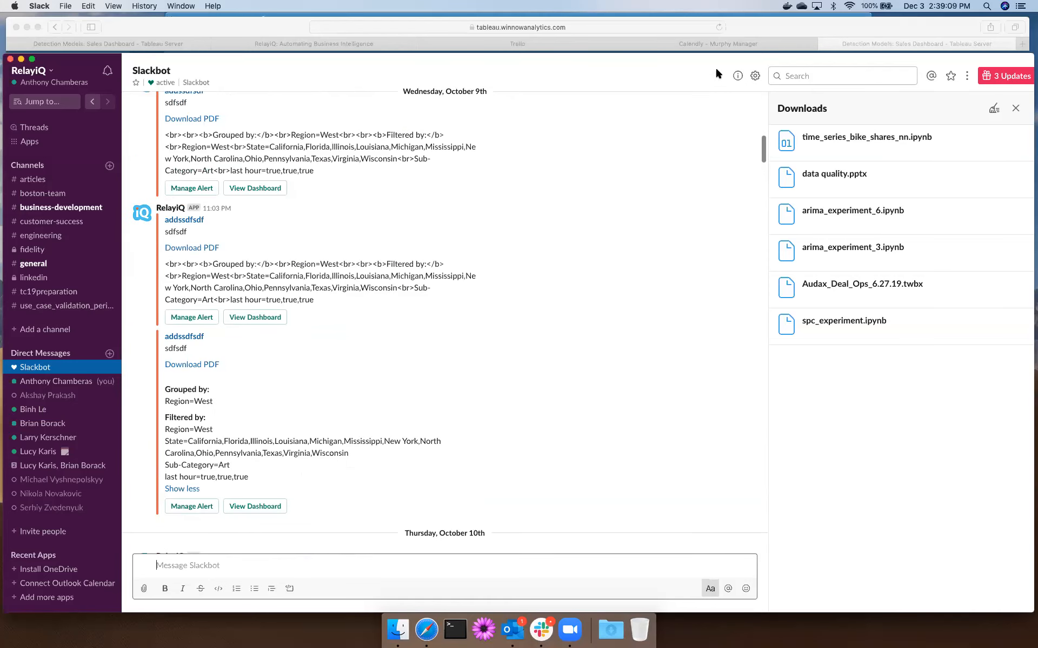
pyautogui.scroll(15, 715, 67)
pyautogui.scroll(15, 714, 51)
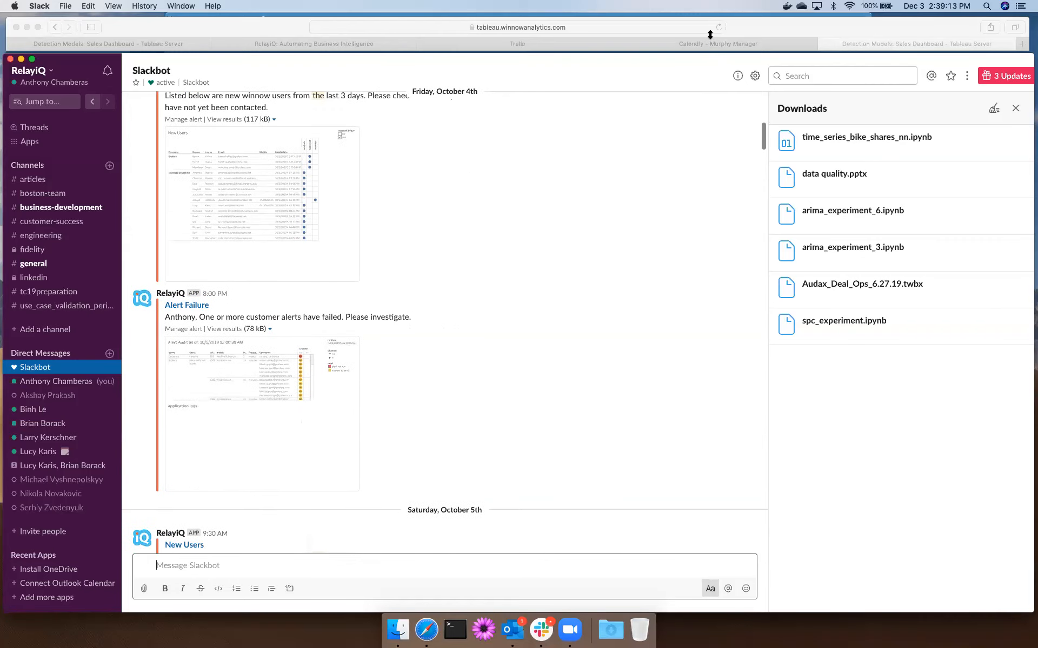
pyautogui.scroll(2, 710, 34)
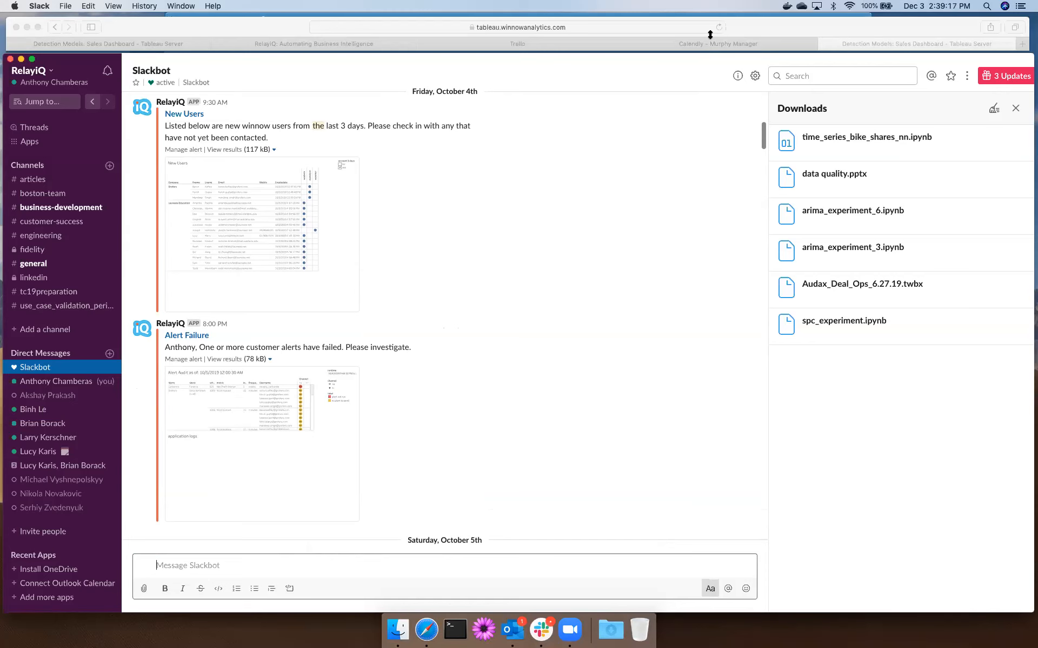
pyautogui.moveTo(710, 35); pyautogui.dragTo(708, 35)
# - View the October 4th Extension Download alert's chart image at full size and close it
pyautogui.click(293, 263)
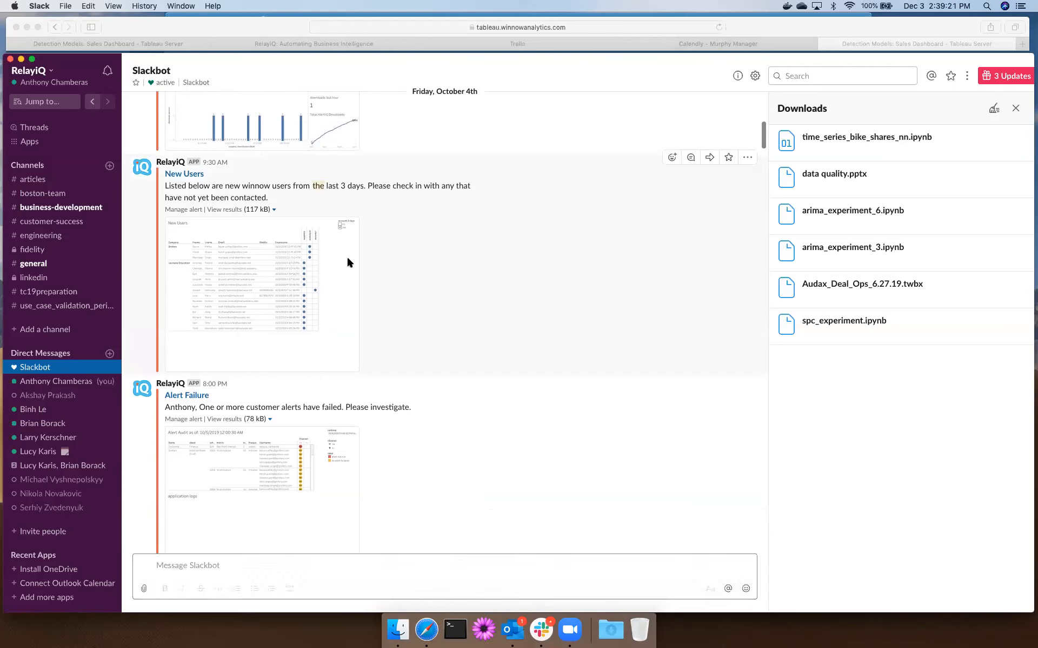
pyautogui.scroll(3, 567, 209)
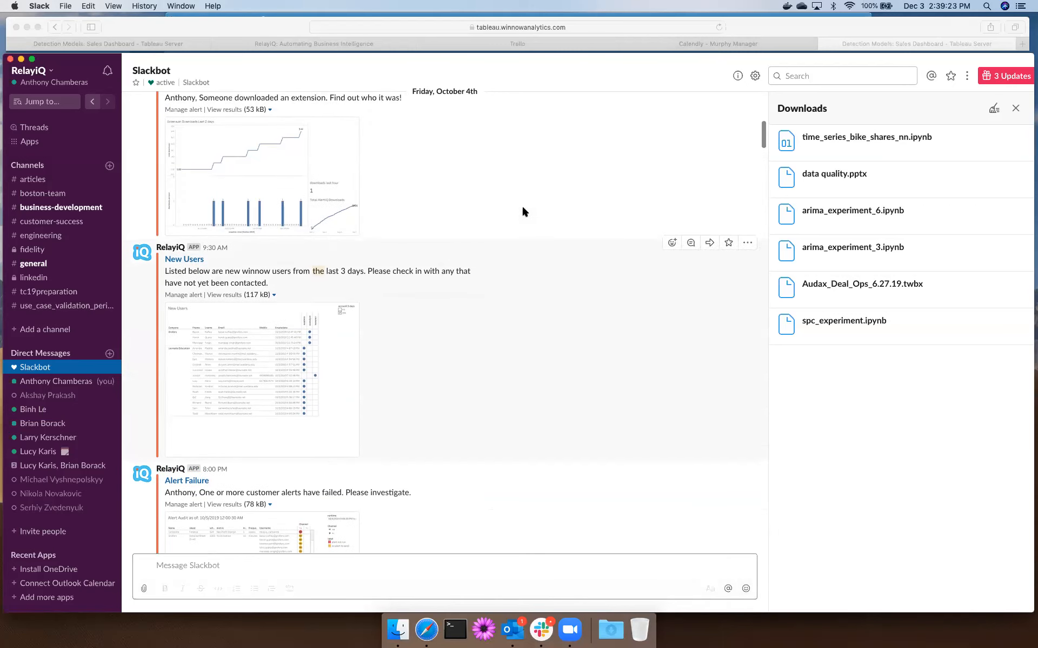
pyautogui.click(241, 196)
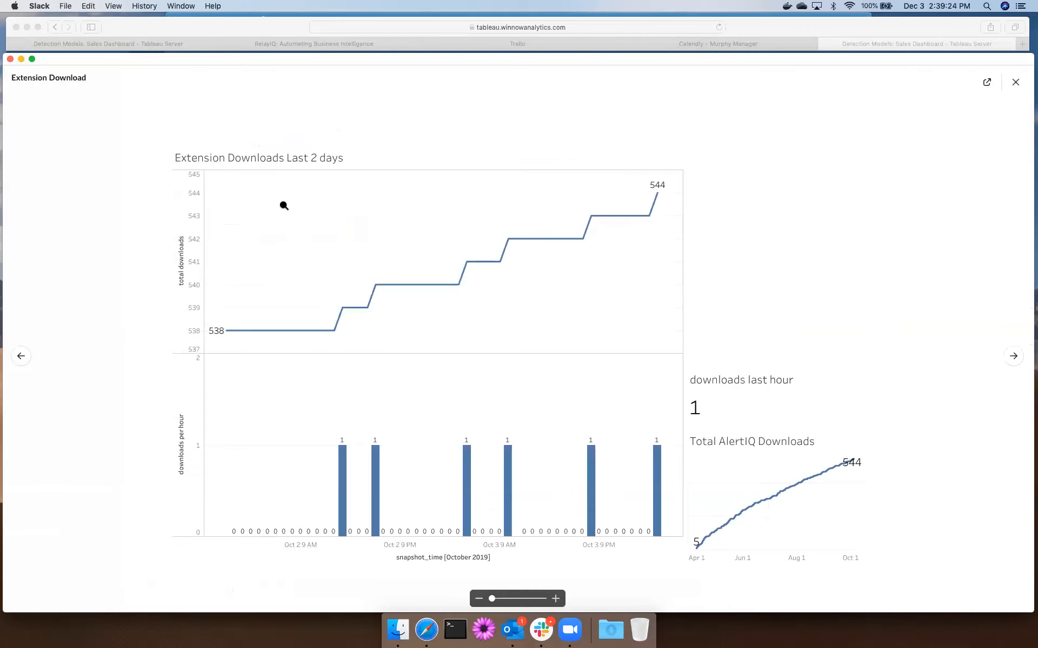
pyautogui.click(1016, 83)
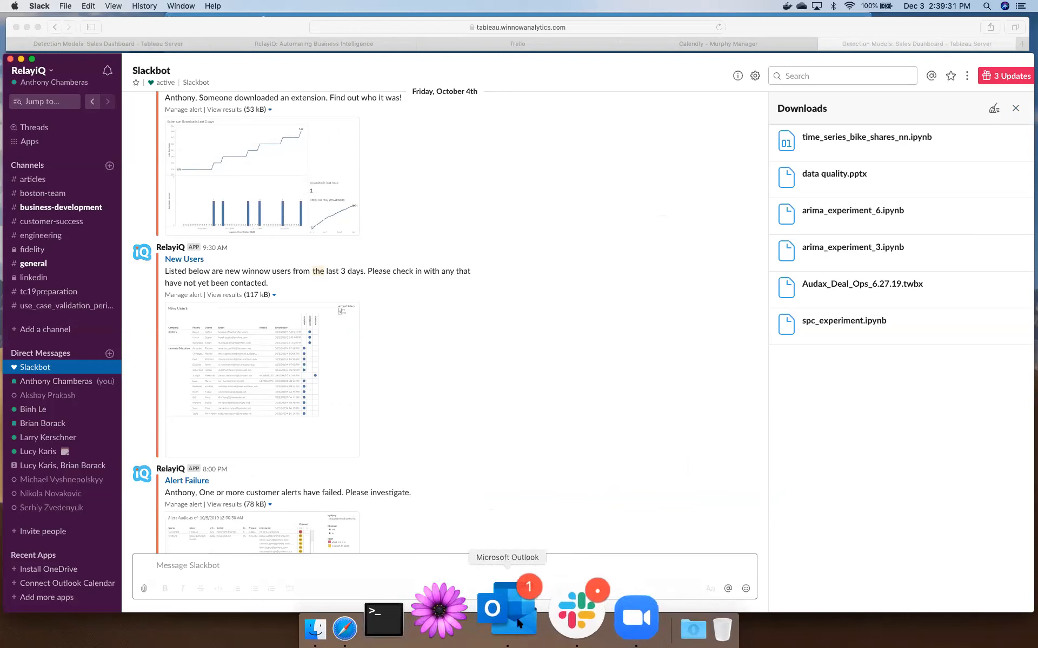
# - Switch to the Trello board in Safari, open the Total Sales "Sales Alert!" card in To Do, and view its dashboard image at full size
pyautogui.click(425, 611)
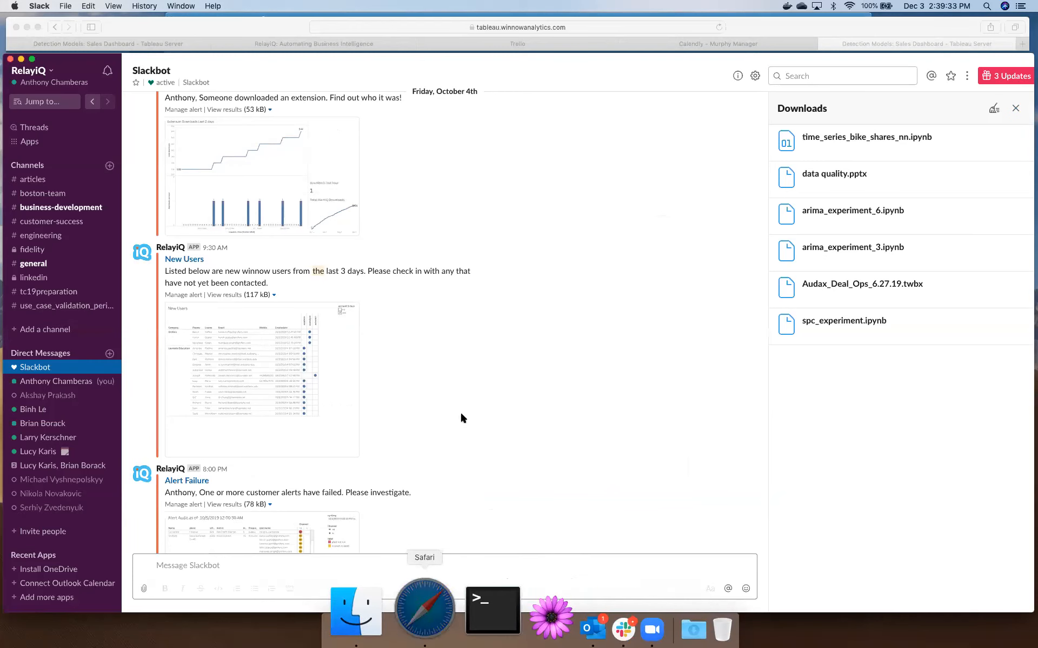
pyautogui.click(514, 46)
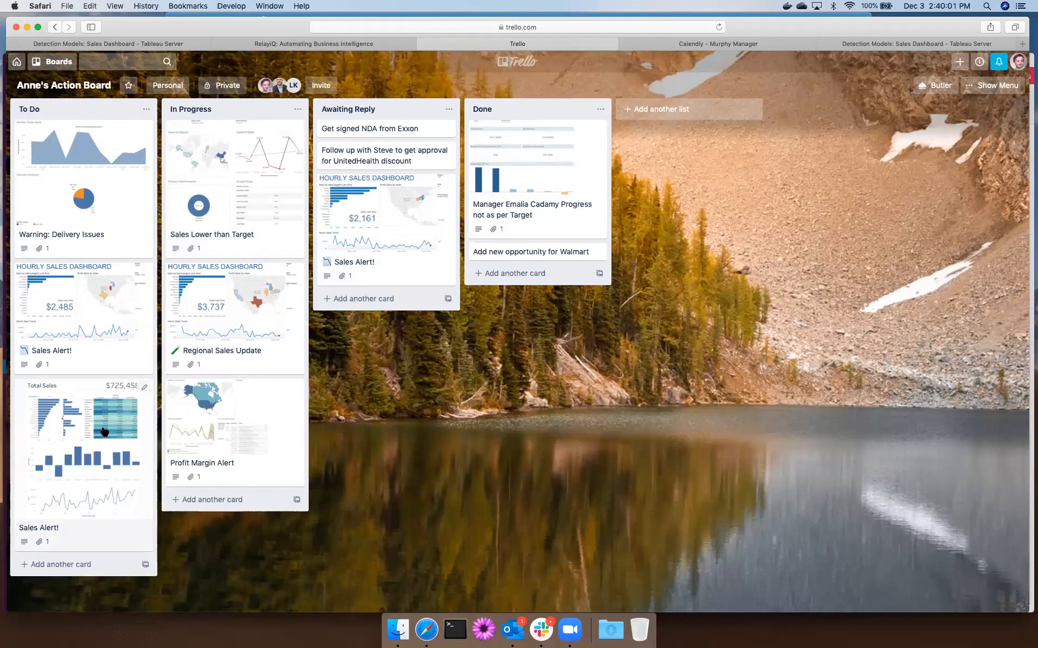
pyautogui.click(152, 411)
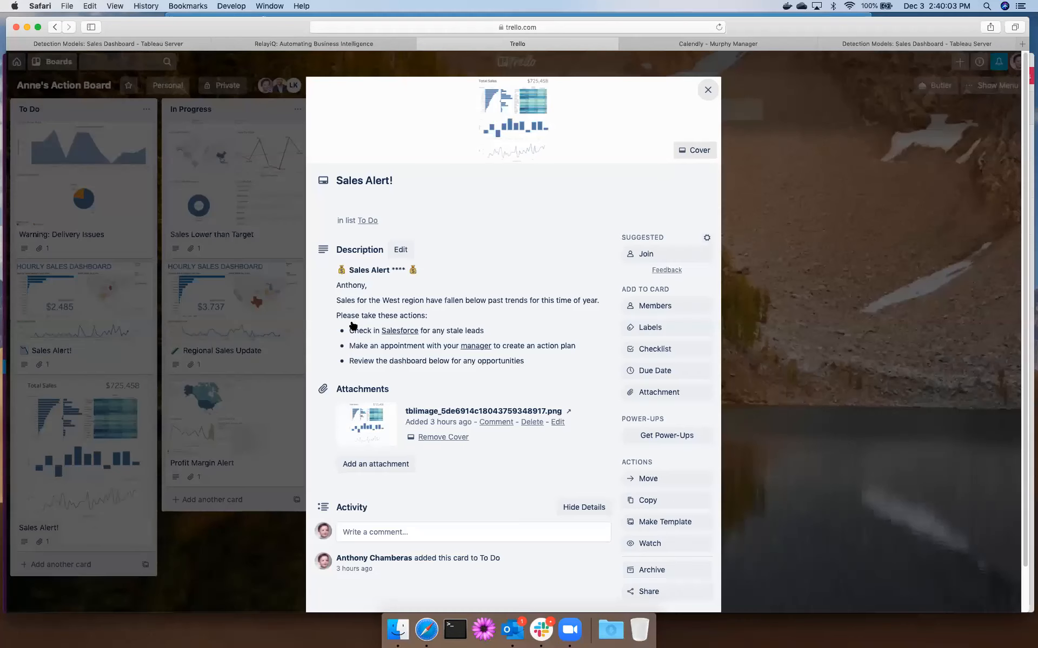
pyautogui.click(337, 283)
pyautogui.click(326, 277)
pyautogui.click(518, 131)
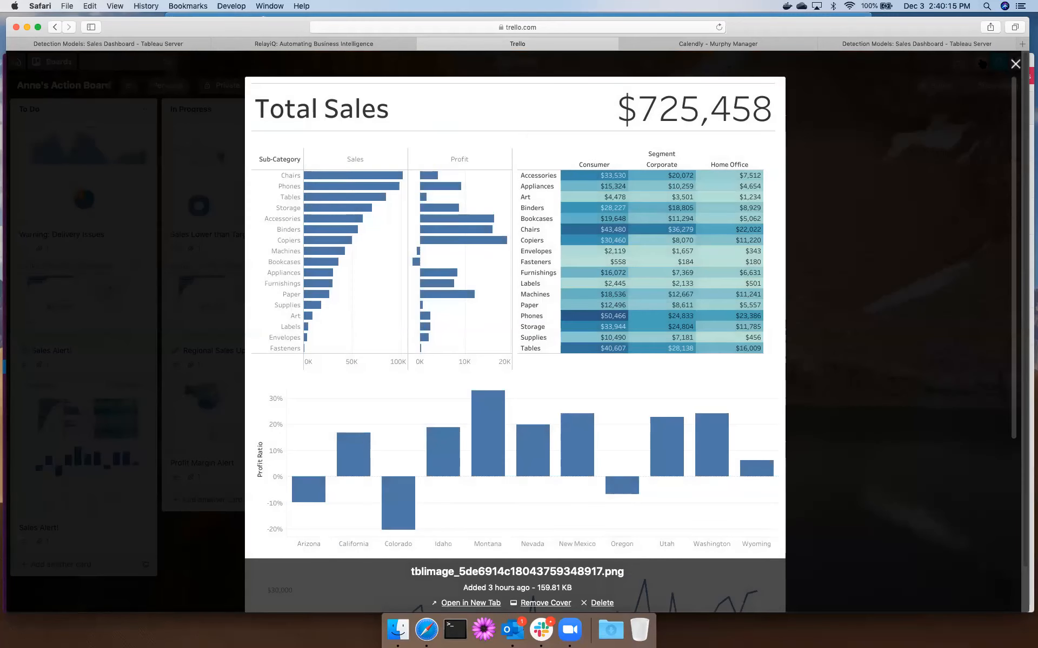
# - Close the image, view the card's manager link to the meeting scheduling page, and return to Trello to close the card
pyautogui.click(1014, 64)
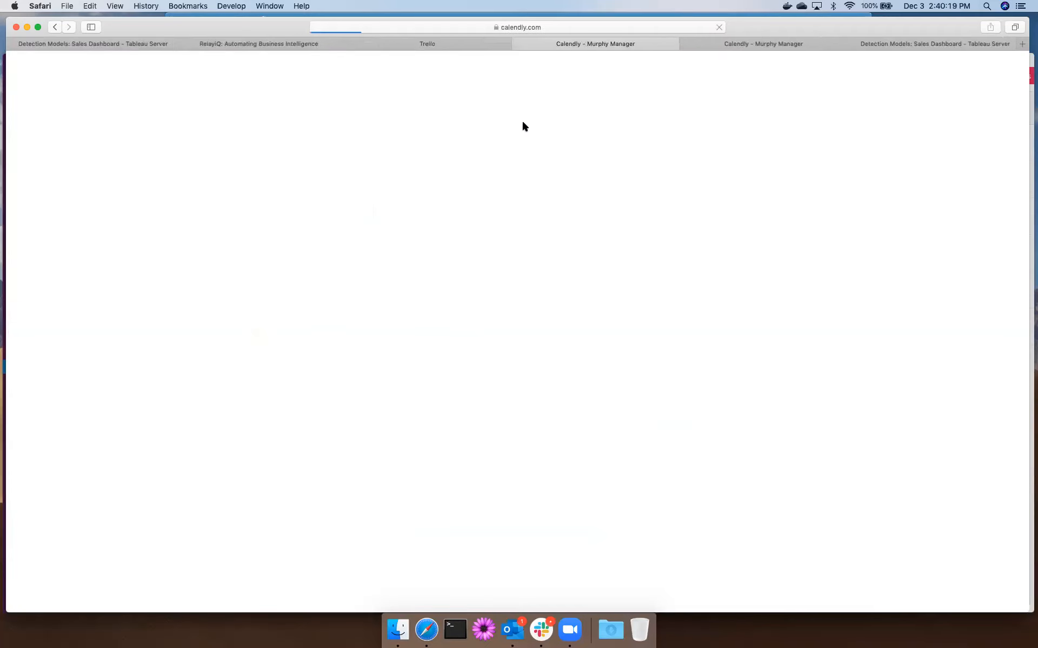
pyautogui.click(519, 44)
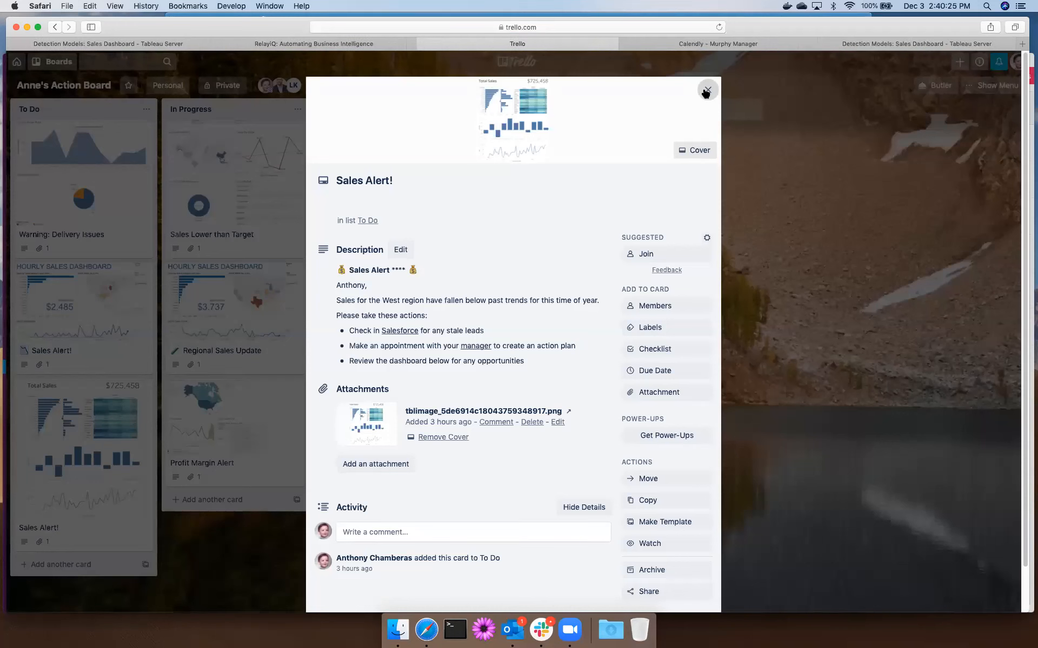
pyautogui.click(706, 91)
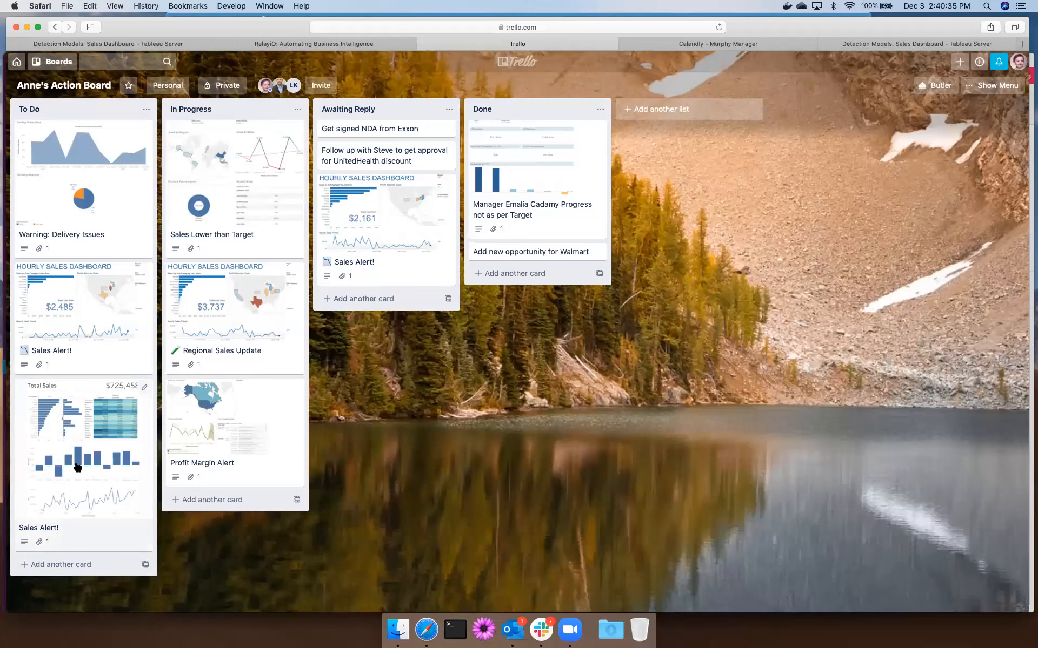
# - Move the Total Sales "Sales Alert!" card from To Do to In Progress and on to the end of Awaiting Reply
pyautogui.moveTo(82, 462); pyautogui.dragTo(216, 435)
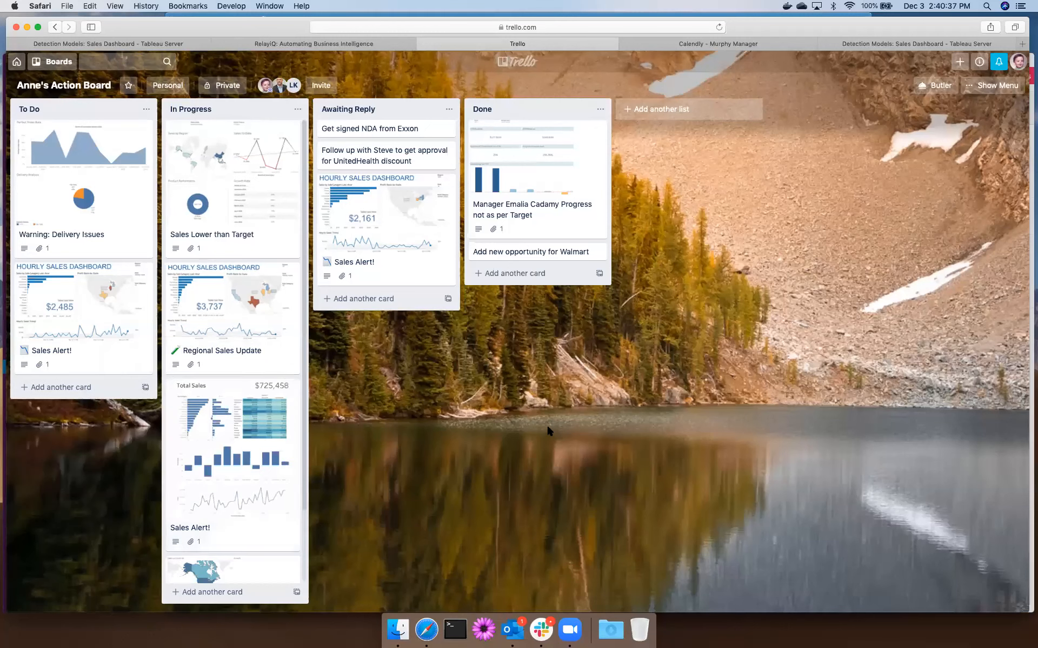
pyautogui.moveTo(193, 474); pyautogui.dragTo(337, 346)
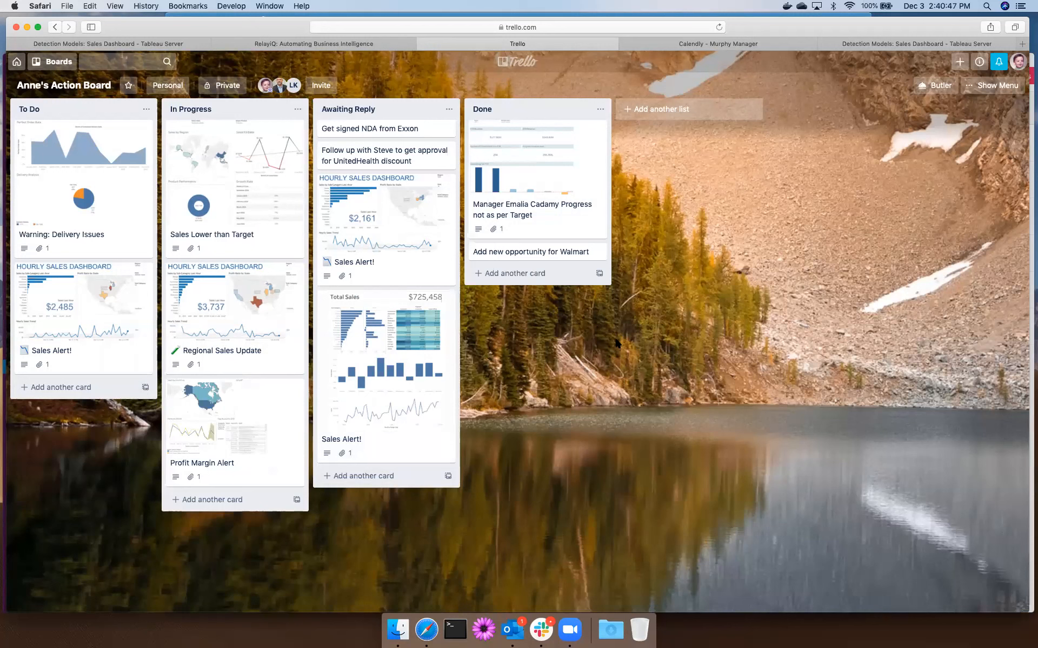
# - Open the subscription settings from the Sales Alert! email in Outlook, and set the channels to message only, with email and Slack off
pyautogui.click(513, 630)
pyautogui.scroll(-2, 462, 481)
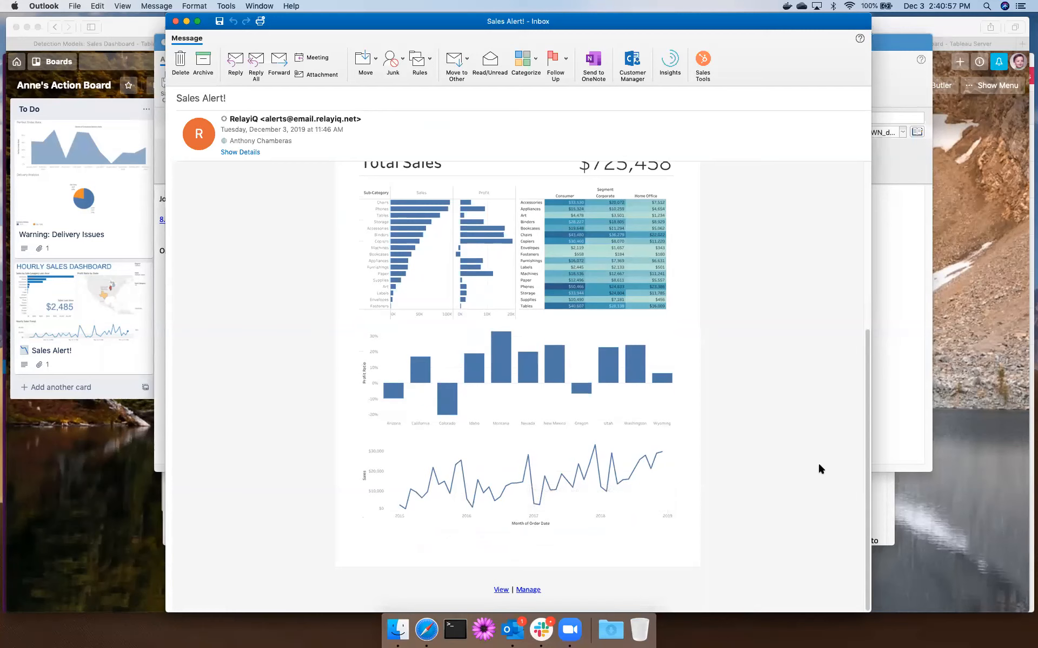
pyautogui.click(528, 590)
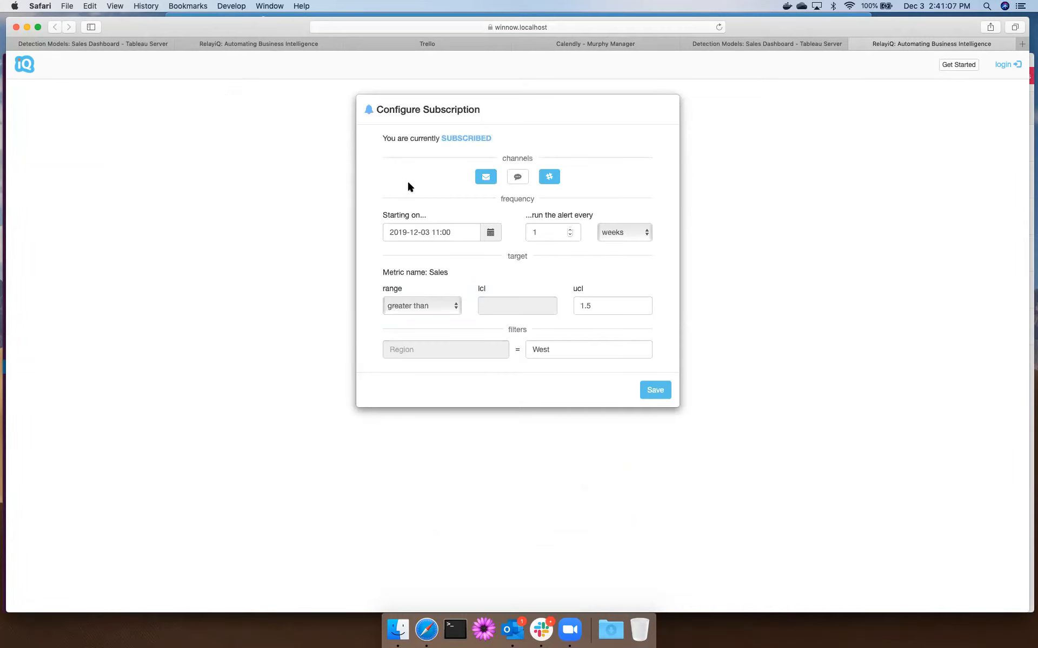
pyautogui.click(493, 182)
pyautogui.click(550, 180)
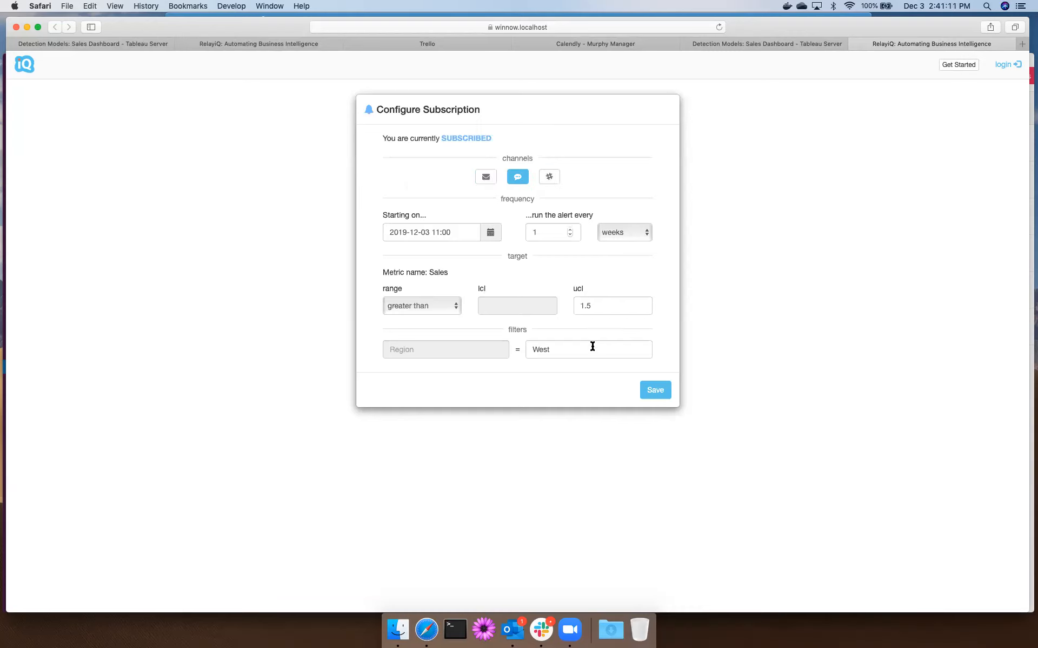
# - Look at the subscription's ucl target and its frequency unit choices, keeping the current settings
pyautogui.click(599, 307)
pyautogui.click(614, 236)
pyautogui.click(610, 164)
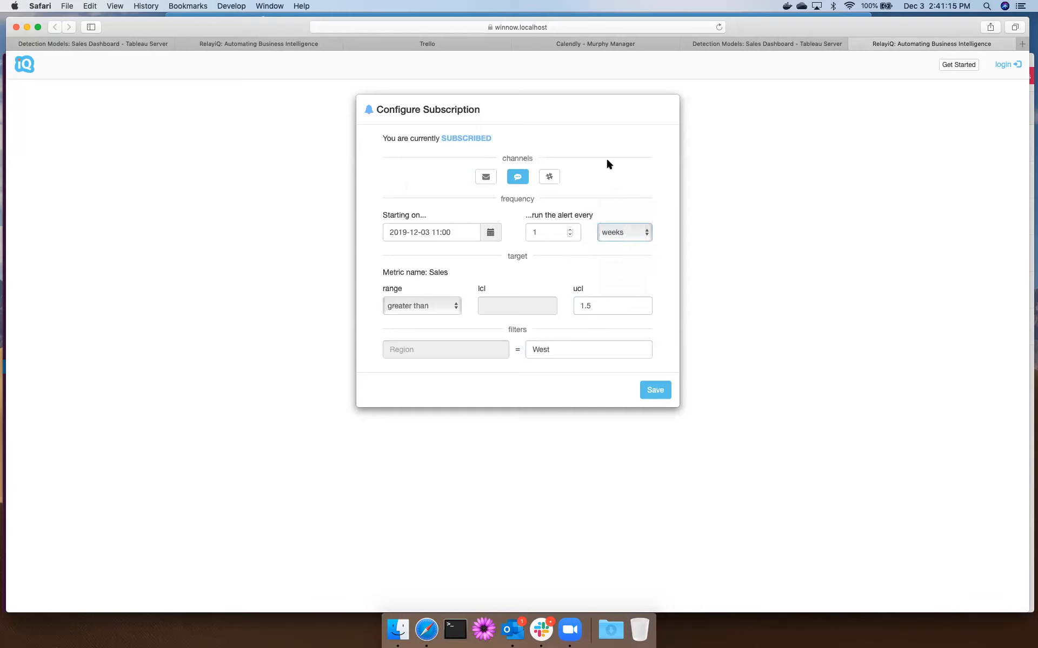